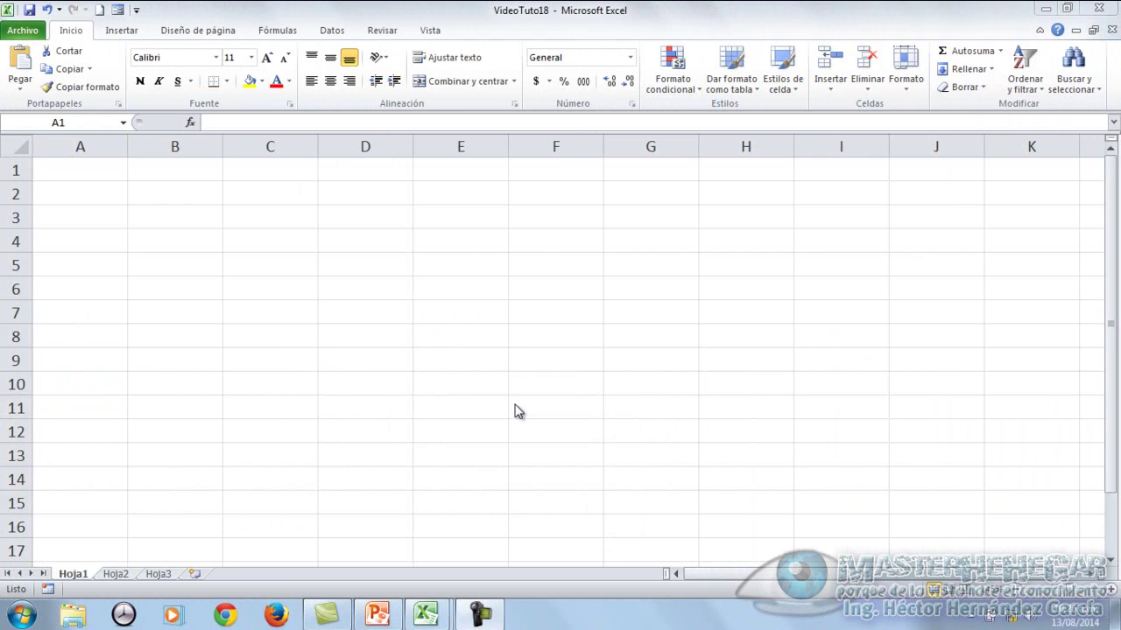
Insert a table over A1:D11 with default headers Columna1 to Columna4
click(104, 172)
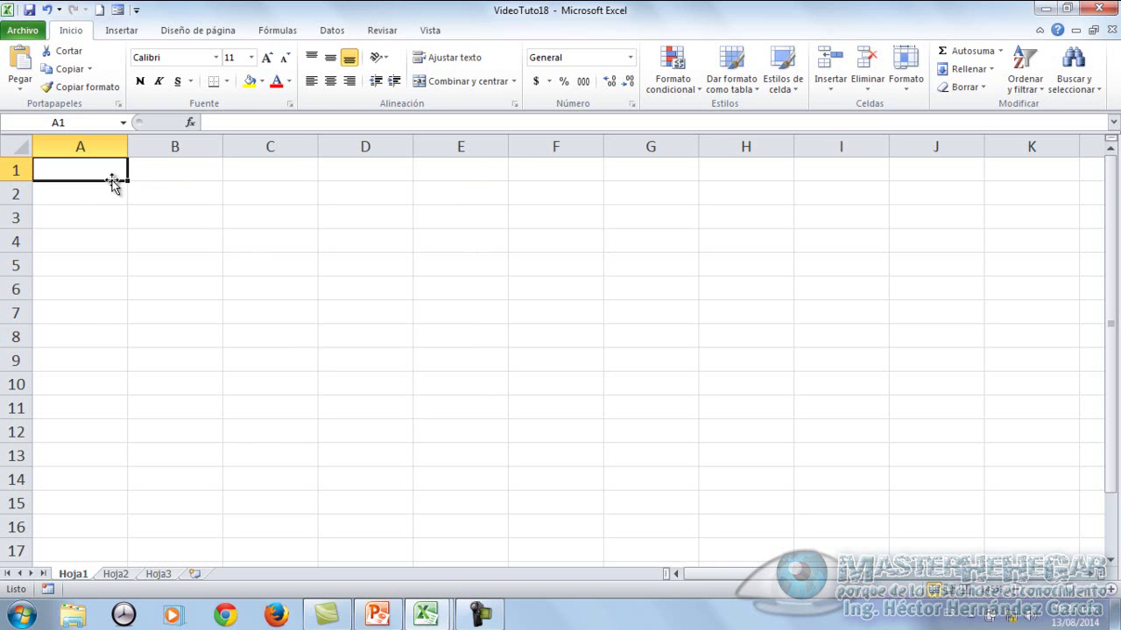
click(122, 31)
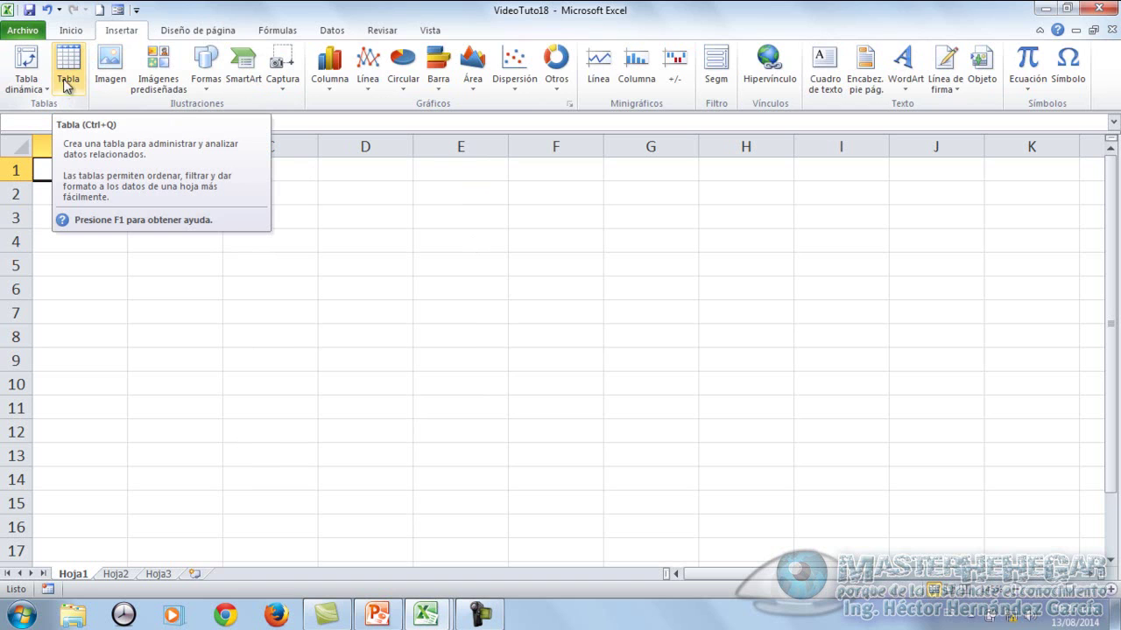
click(67, 79)
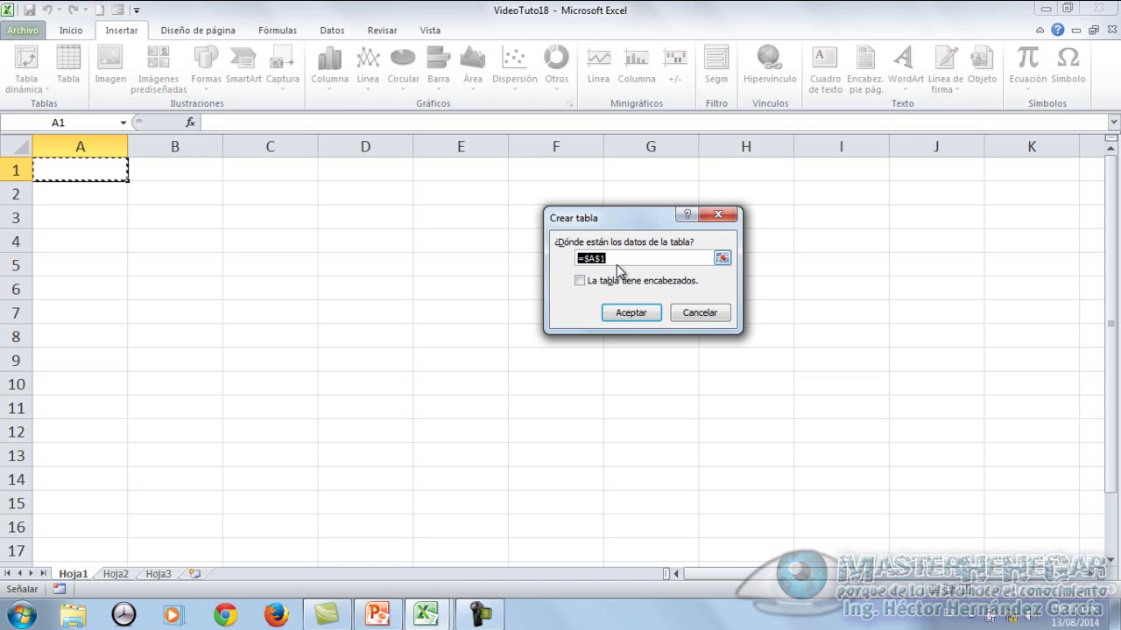
drag(110, 170, 372, 185)
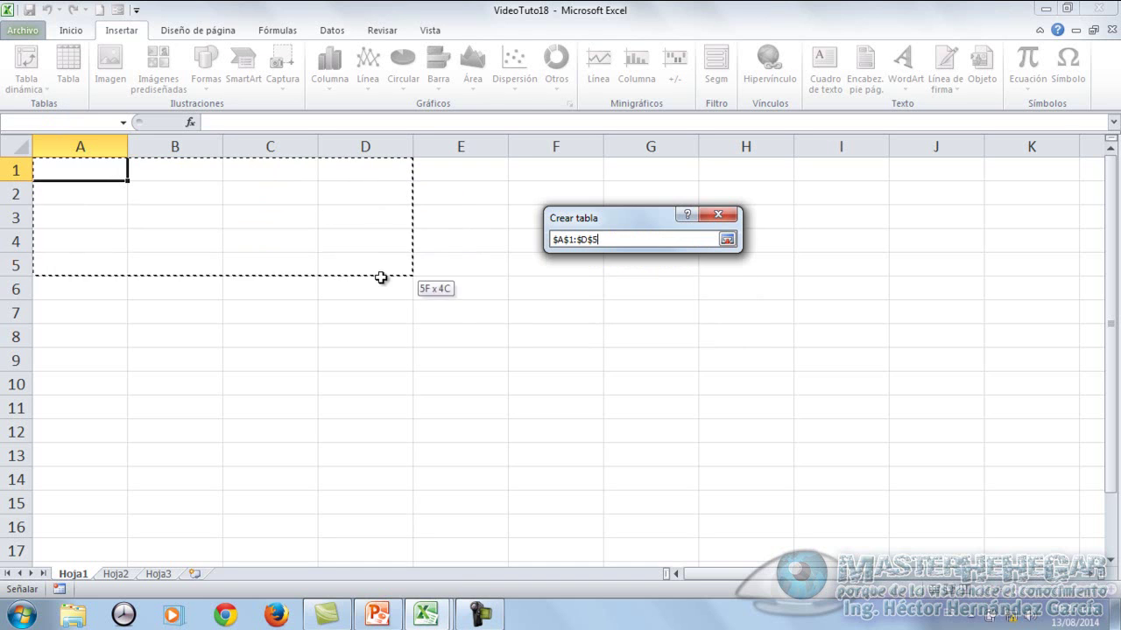
drag(372, 186, 386, 405)
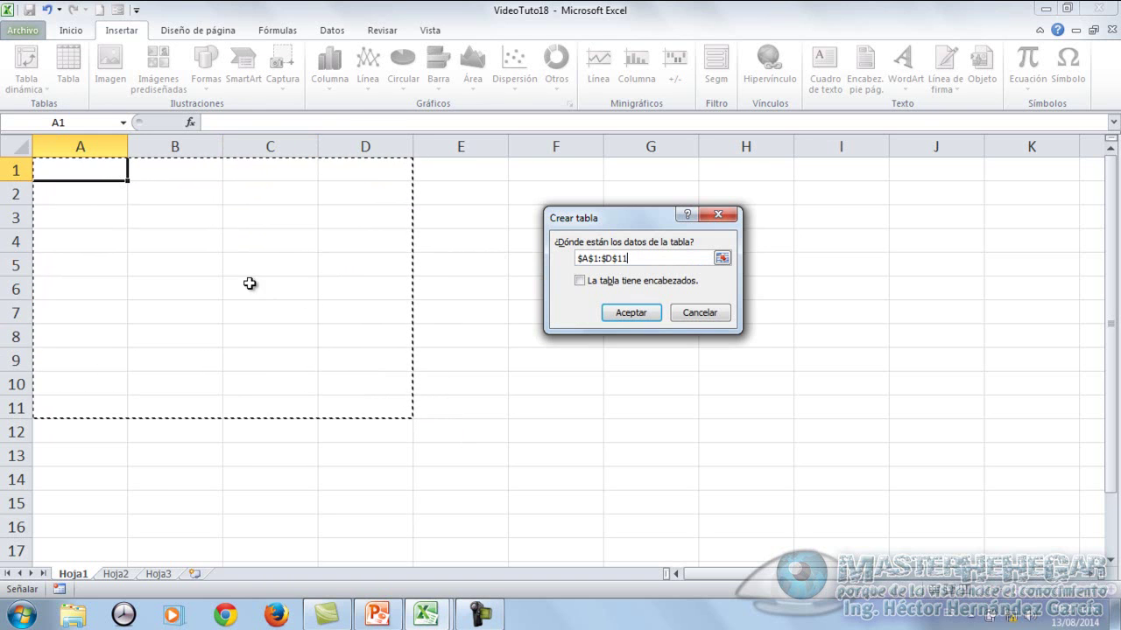
click(624, 311)
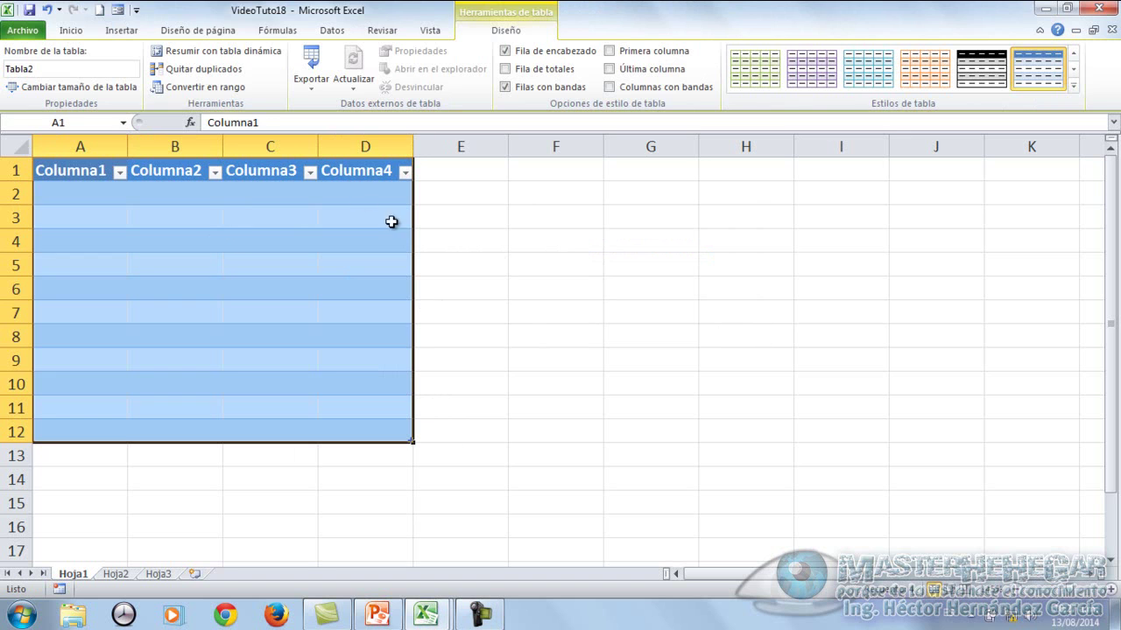
click(445, 233)
click(633, 288)
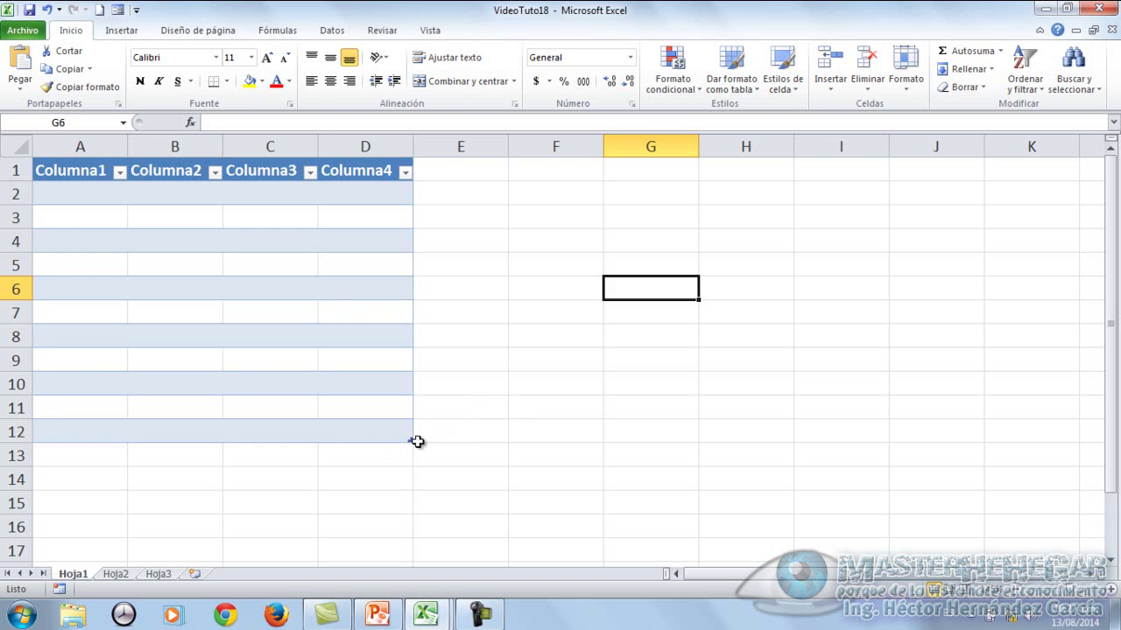
ctrl+scroll(475, 443, up, 4)
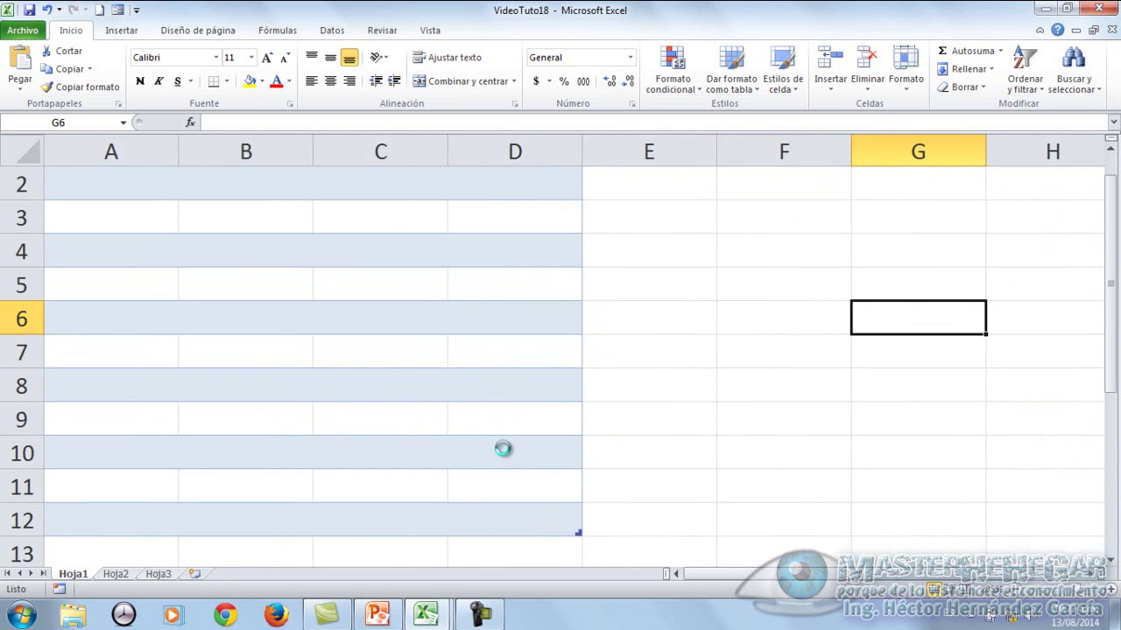
drag(1112, 273, 1112, 289)
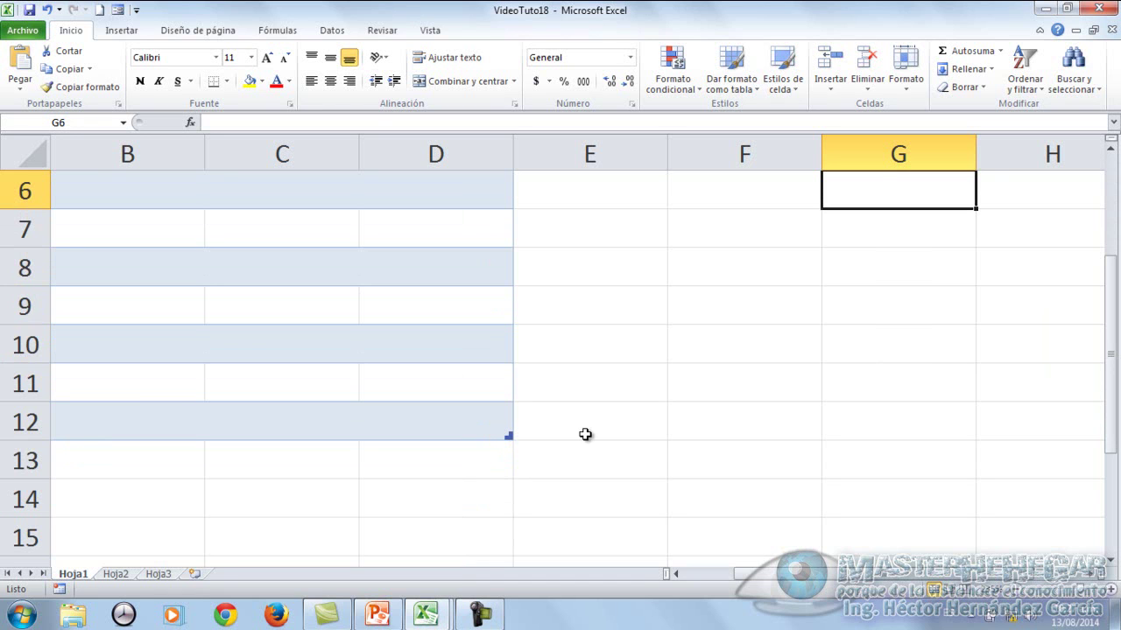
scroll(567, 411, up, 2)
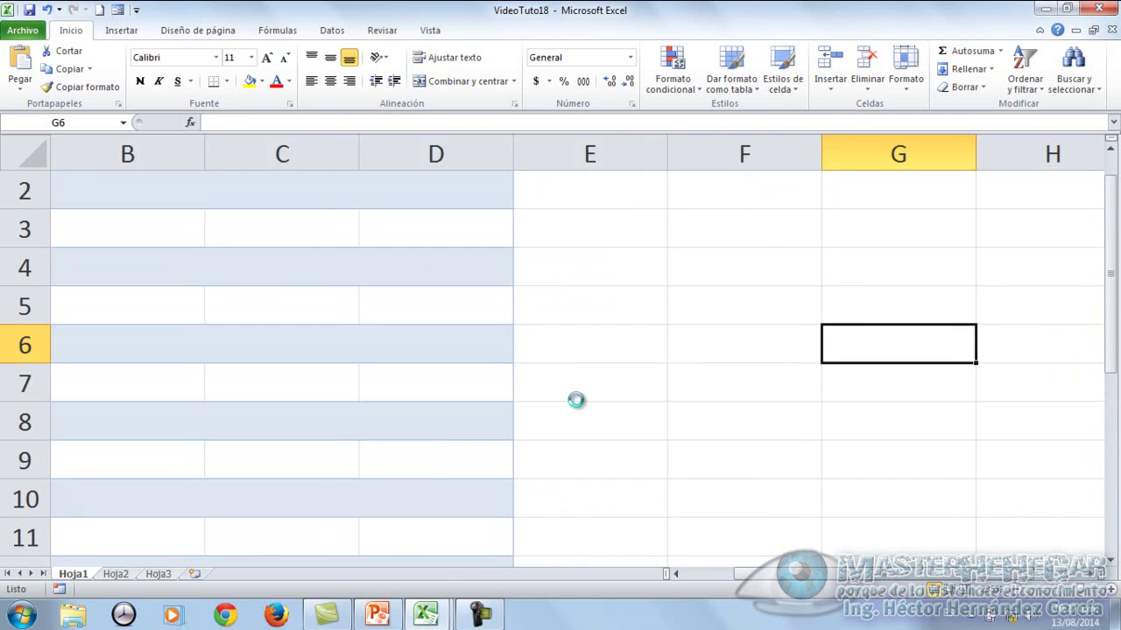
scroll(575, 400, down, 4)
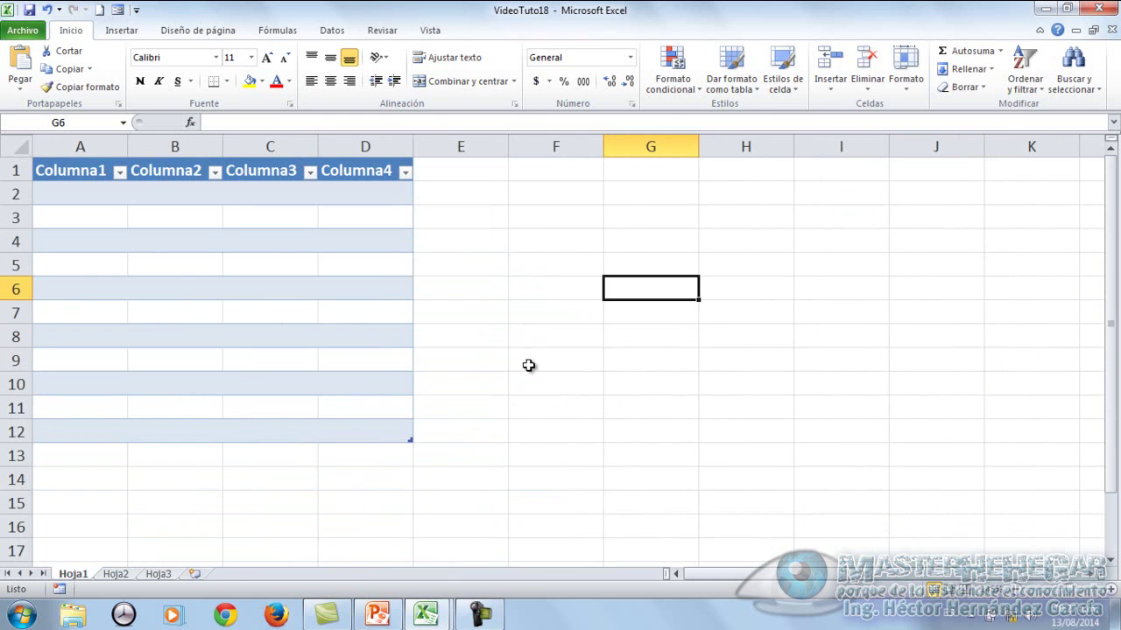
Replace headers Columna1–Columna4 with Matrícula, Nombre, Dirección and Eadad
click(81, 178)
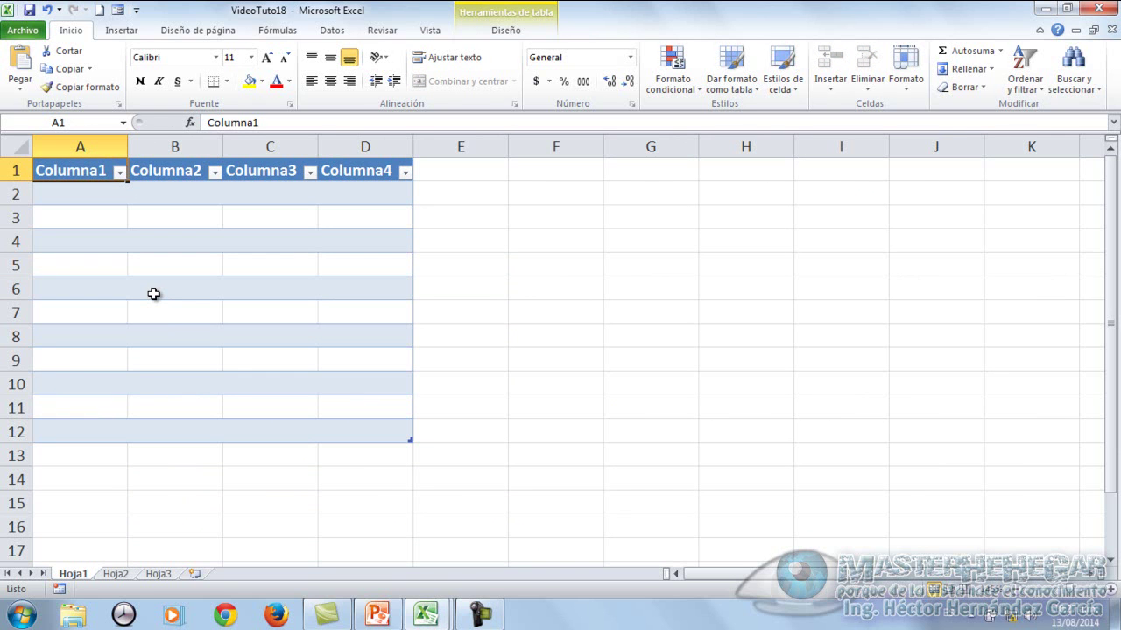
text(Matrícula)
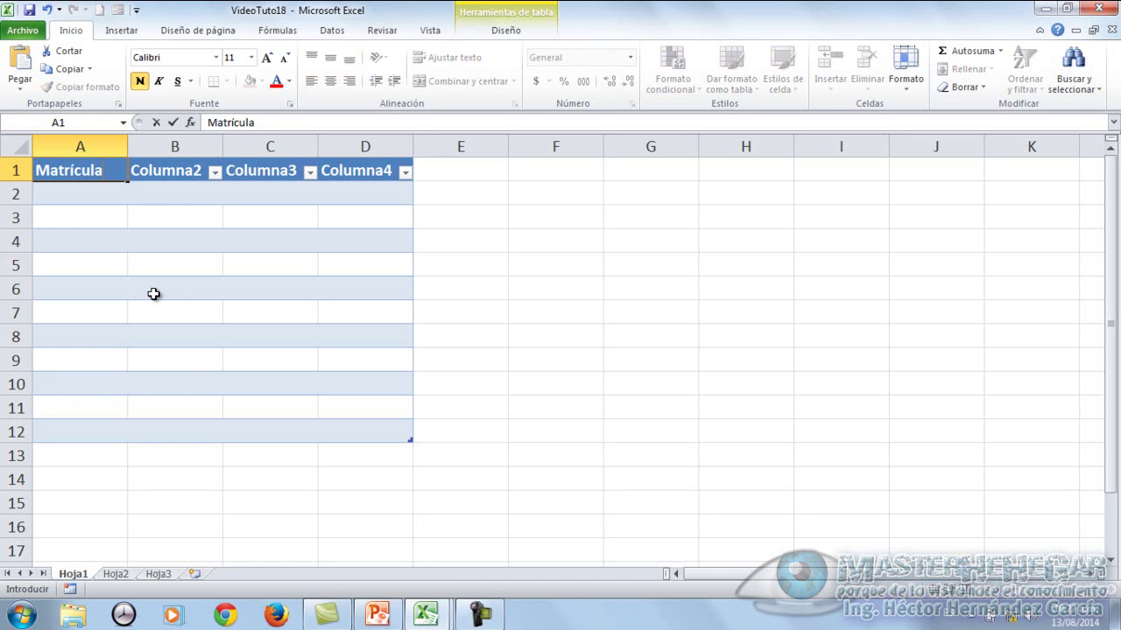
key(Tab)
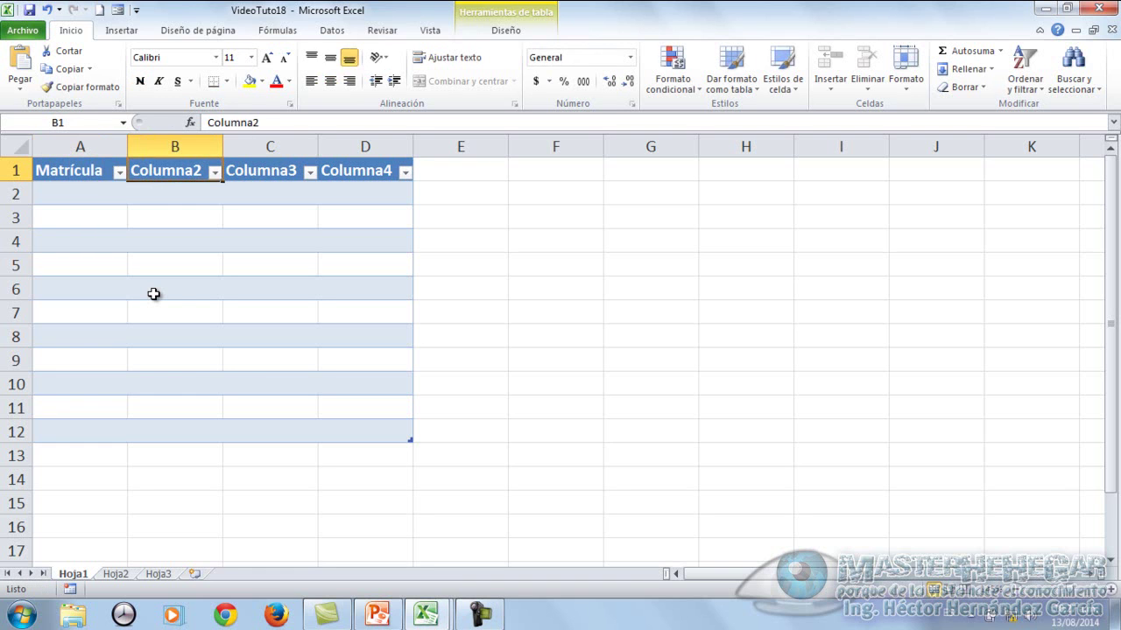
text(Nombre)
key(Tab)
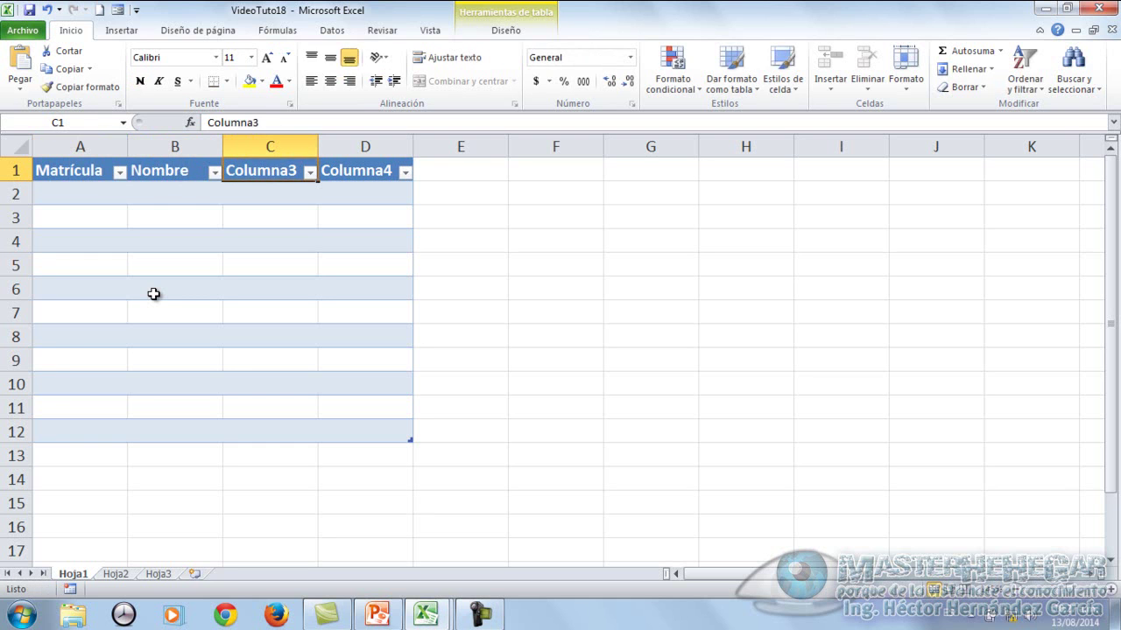
text(Dirección)
key(Tab)
text(Eadda)
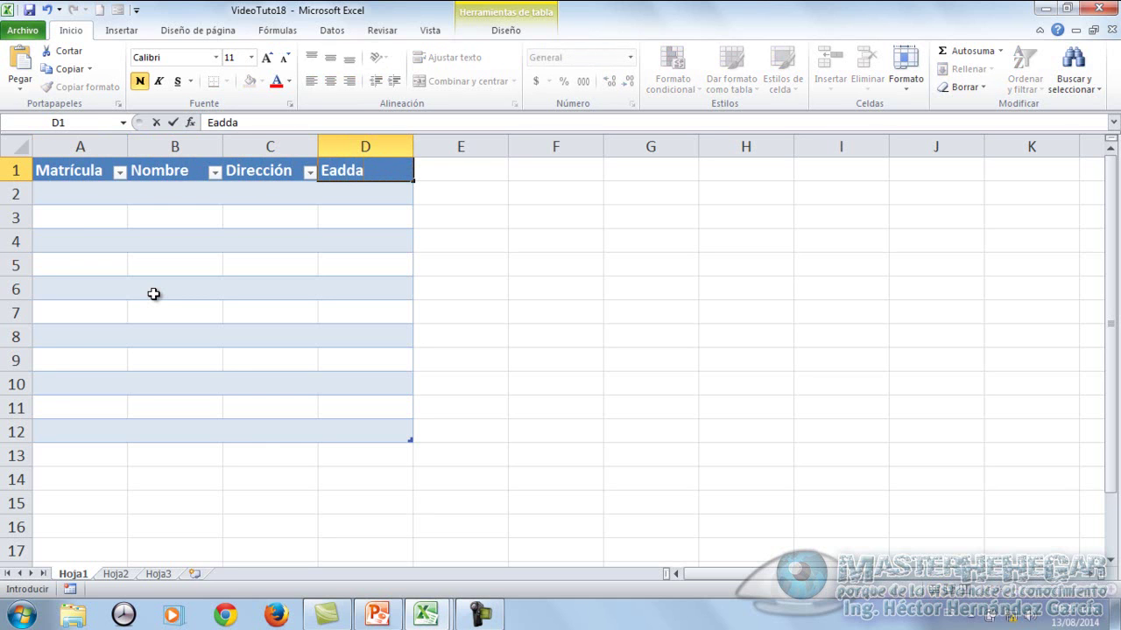
key(Return)
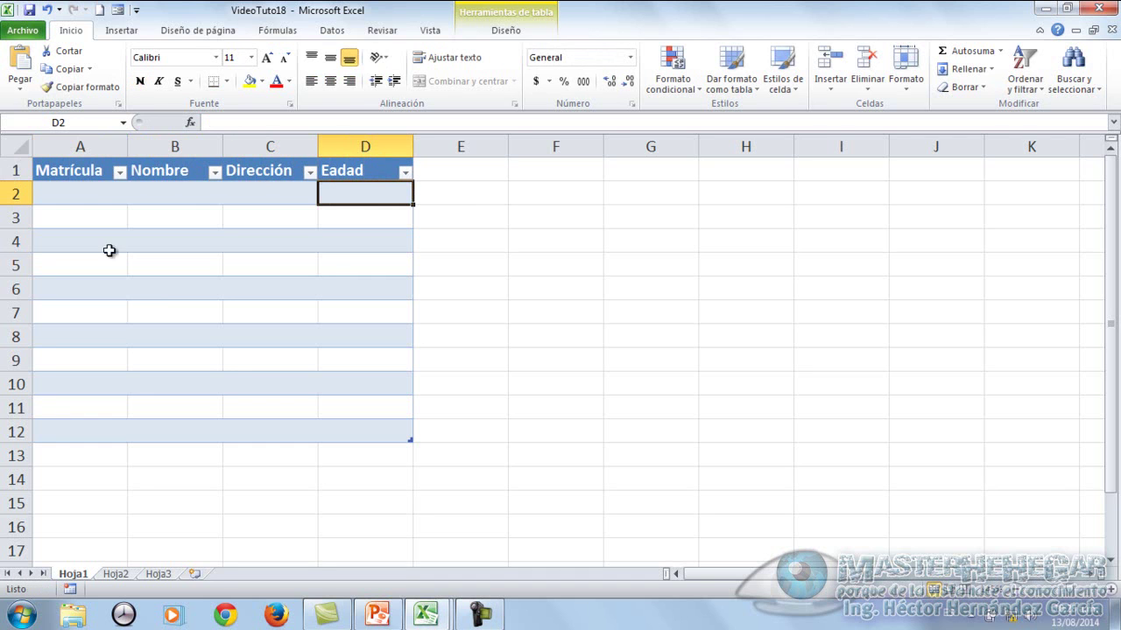
Enter M001 in A2 and fill the Matrícula codes down to M011
click(85, 196)
text(M)
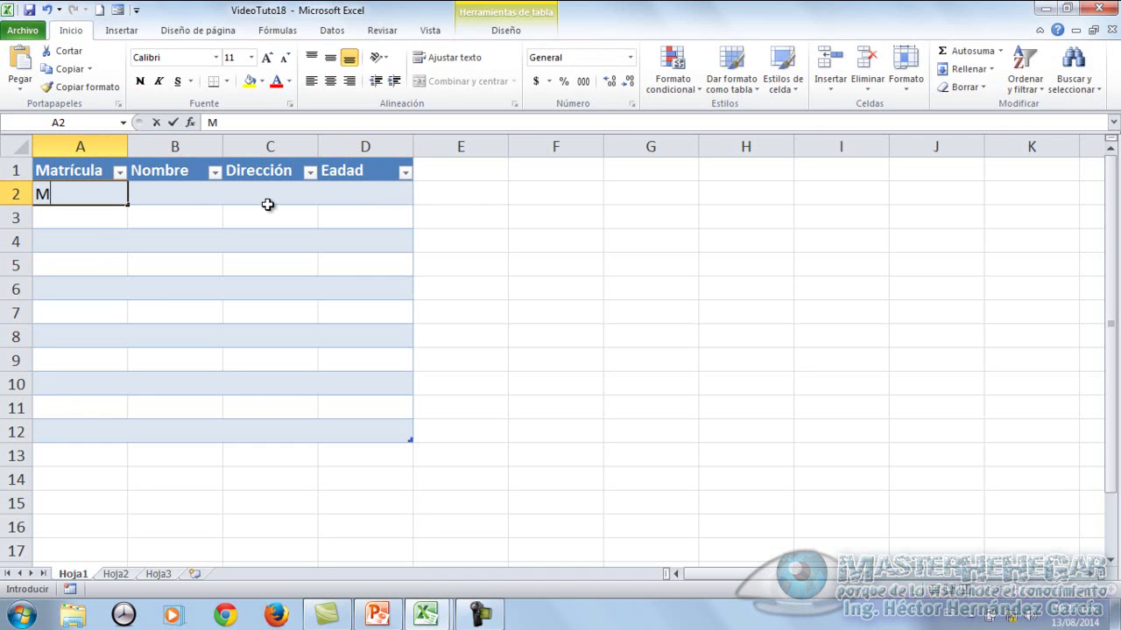
text(001)
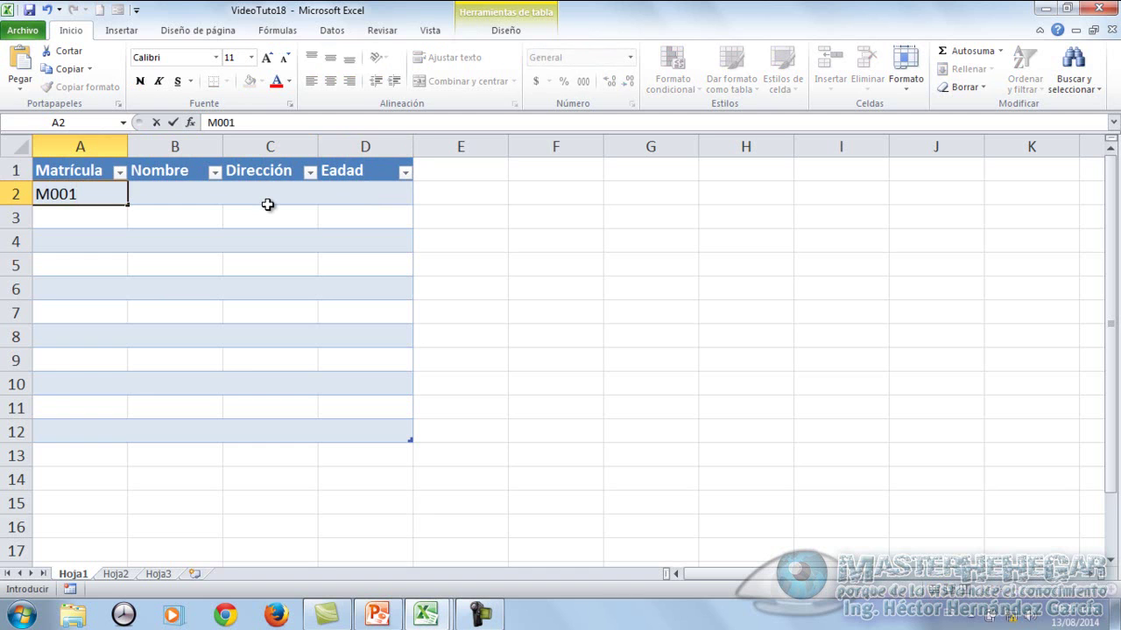
key(Return)
key(Up)
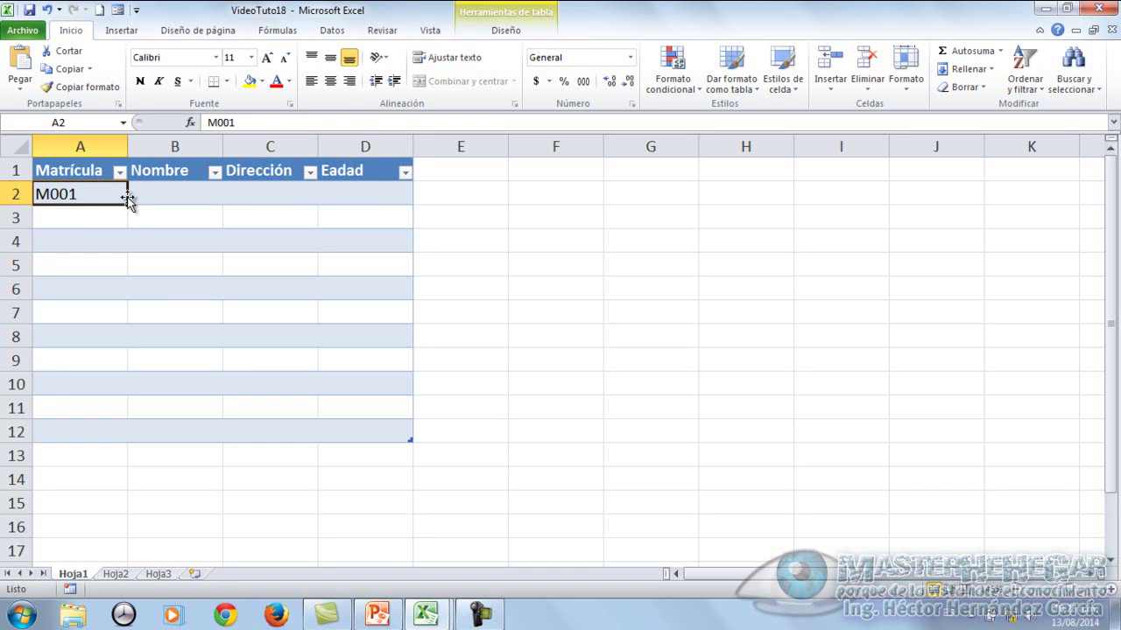
drag(127, 204, 110, 434)
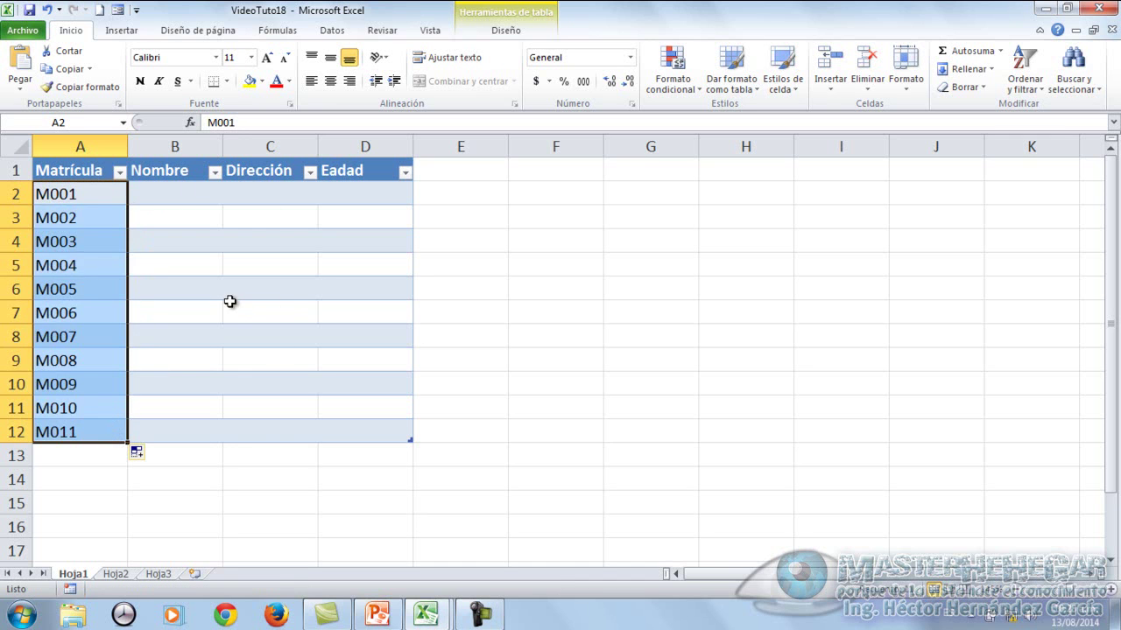
Enter the first student's name, address and age 21, then autofit column C
click(210, 200)
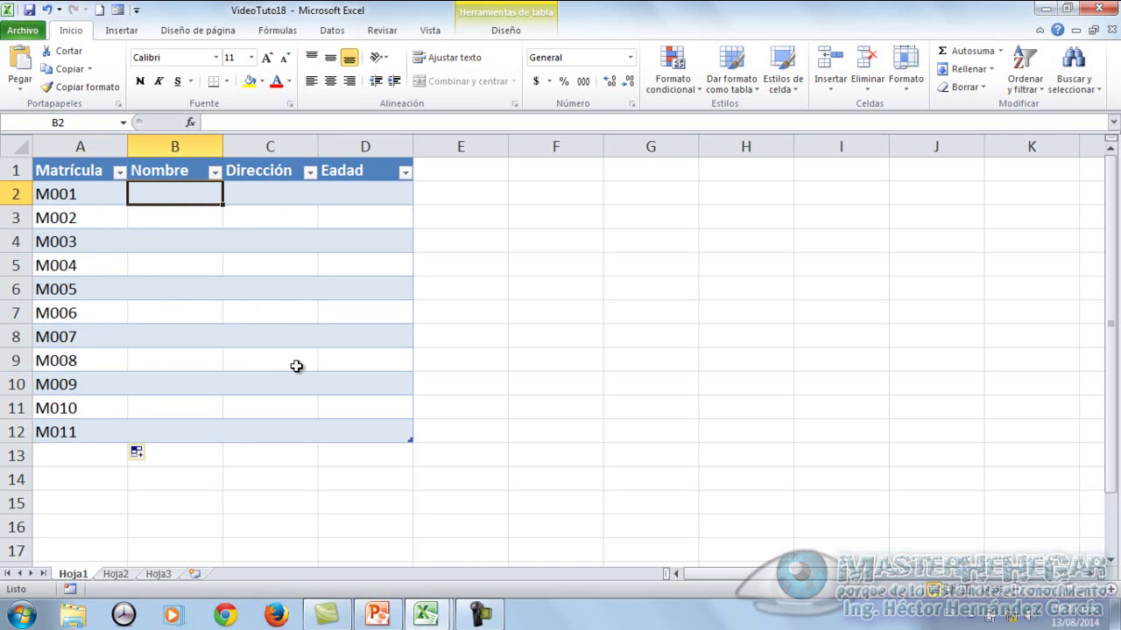
text(Juan Pérez)
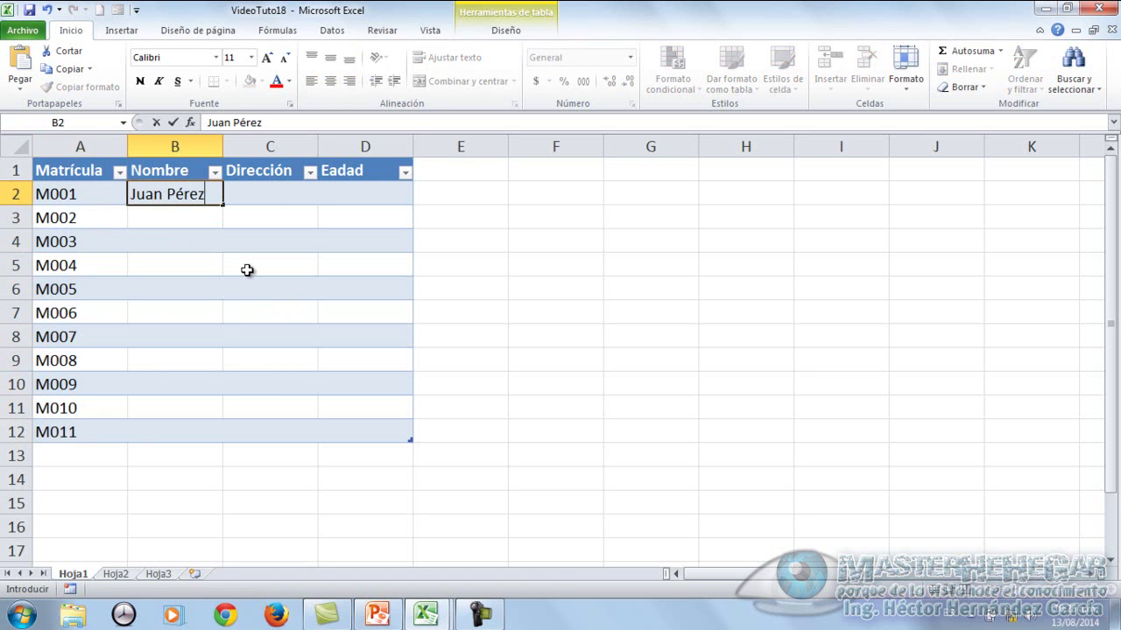
key(Tab)
text(Alamo)
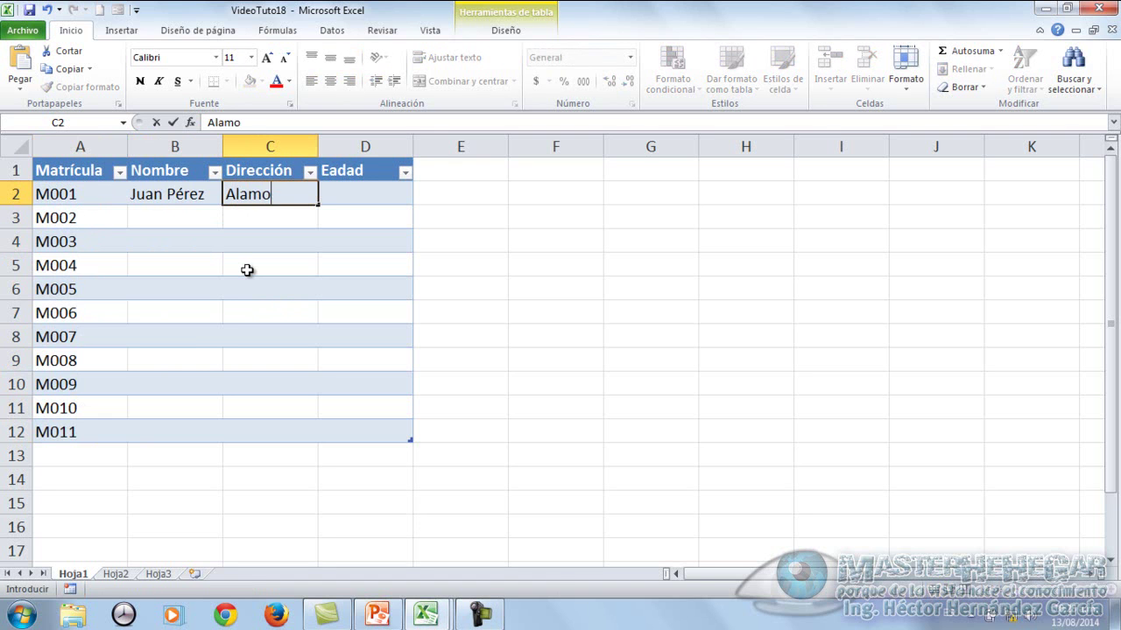
text(s #345)
key(Tab)
text(2)
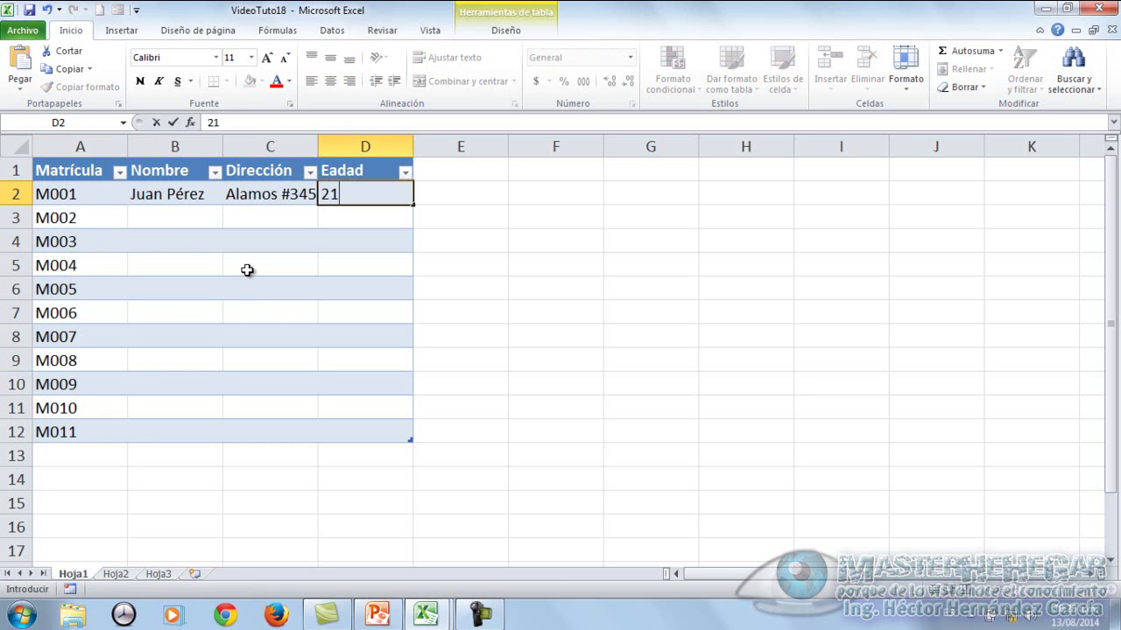
key(Tab)
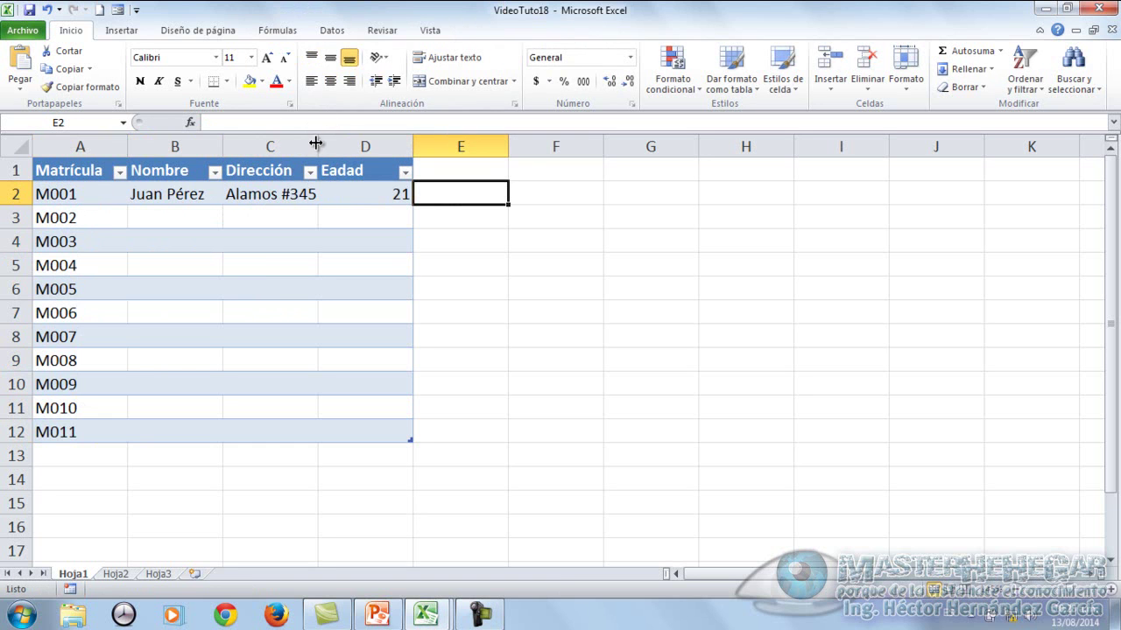
double_click(316, 143)
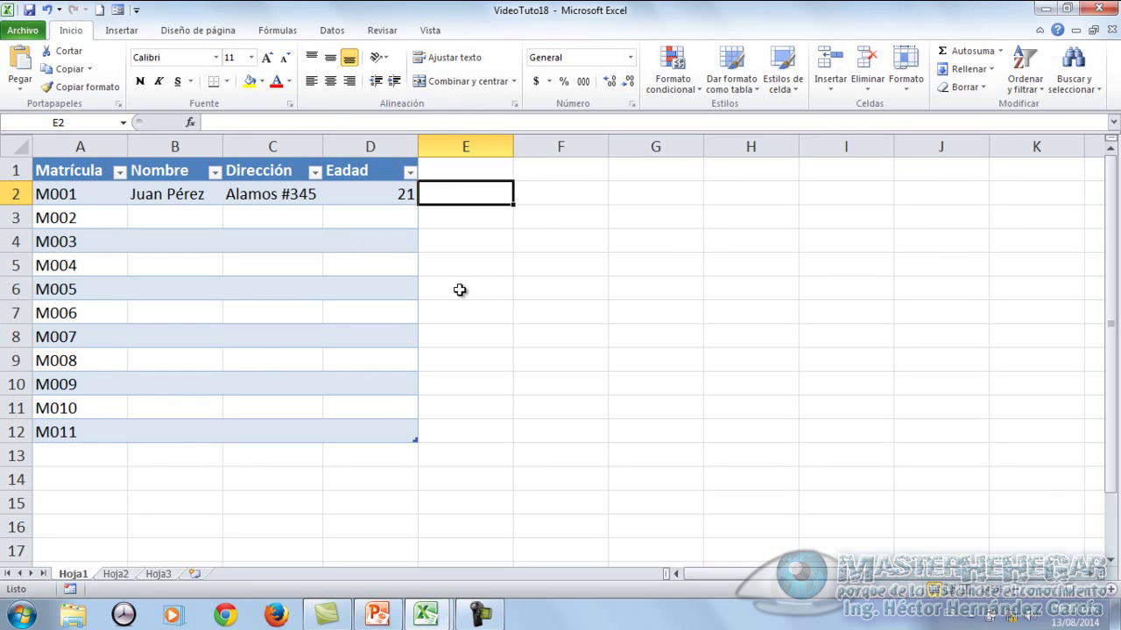
Type headers Matricula, Nombre, Dirección and Edad across G5:J5
click(177, 219)
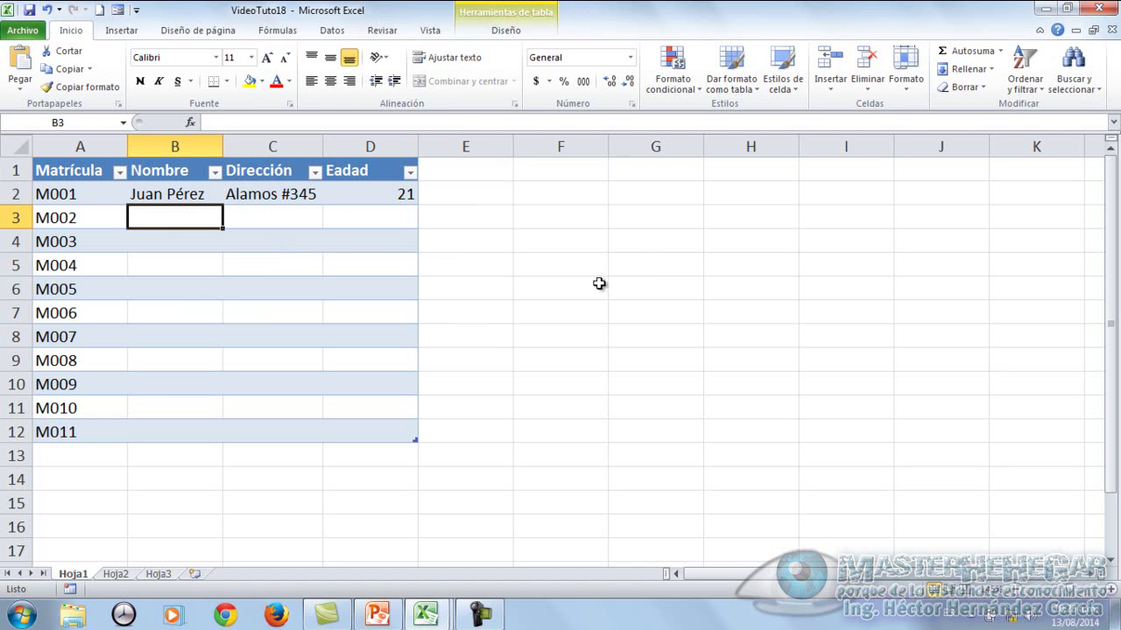
click(645, 268)
text(Matr)
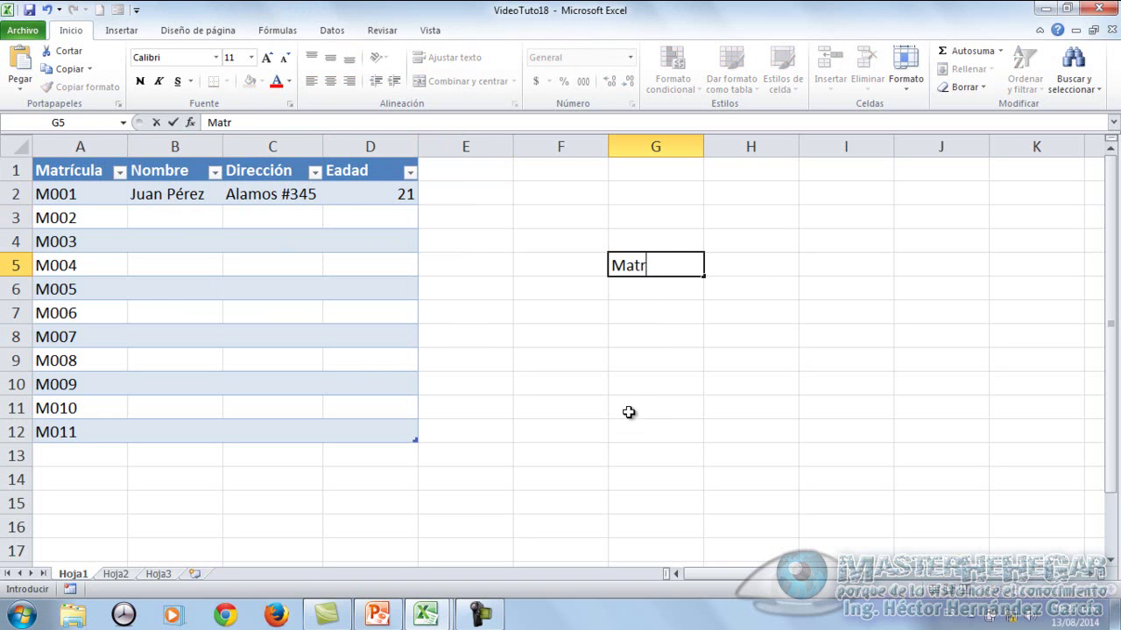
text(icula)
key(Tab)
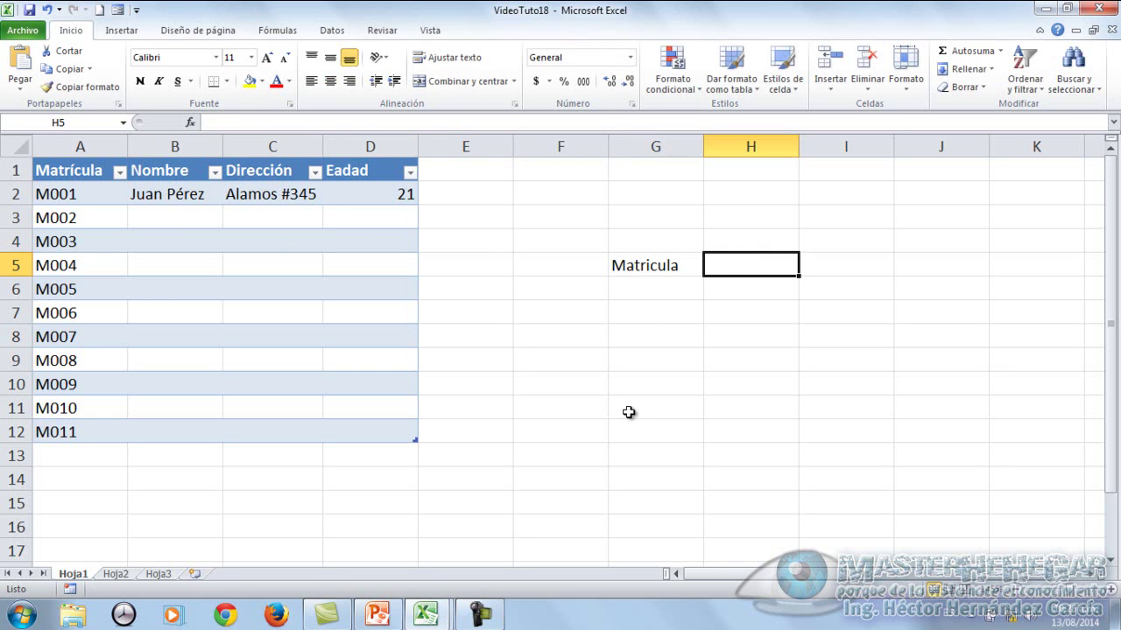
text(Nombre)
key(Tab)
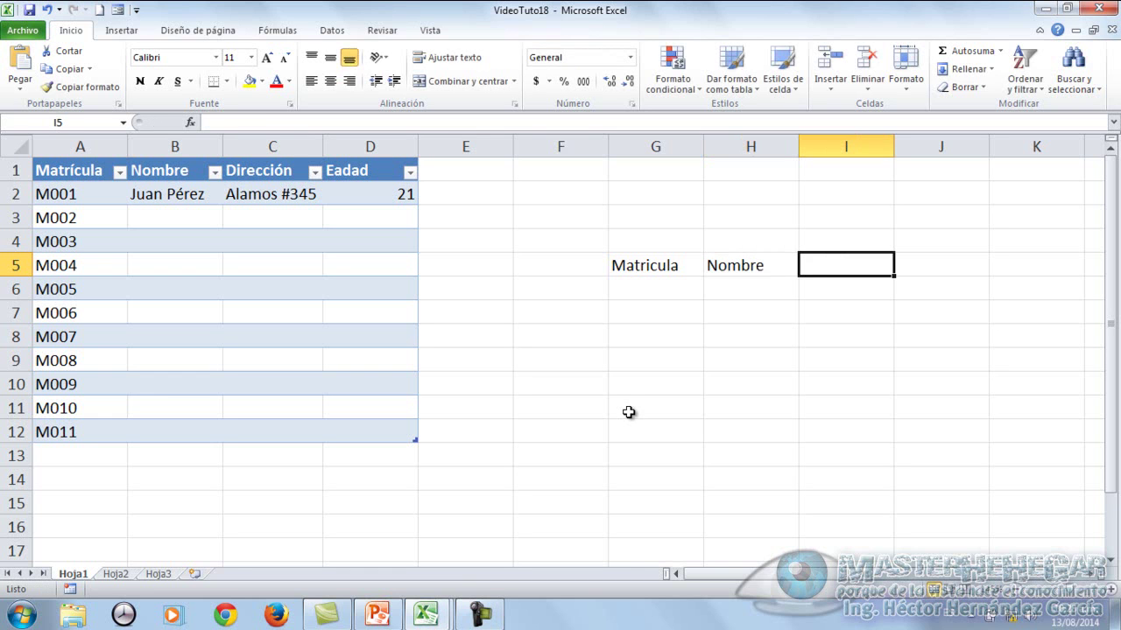
text(Dirección)
key(Tab)
text(Edad)
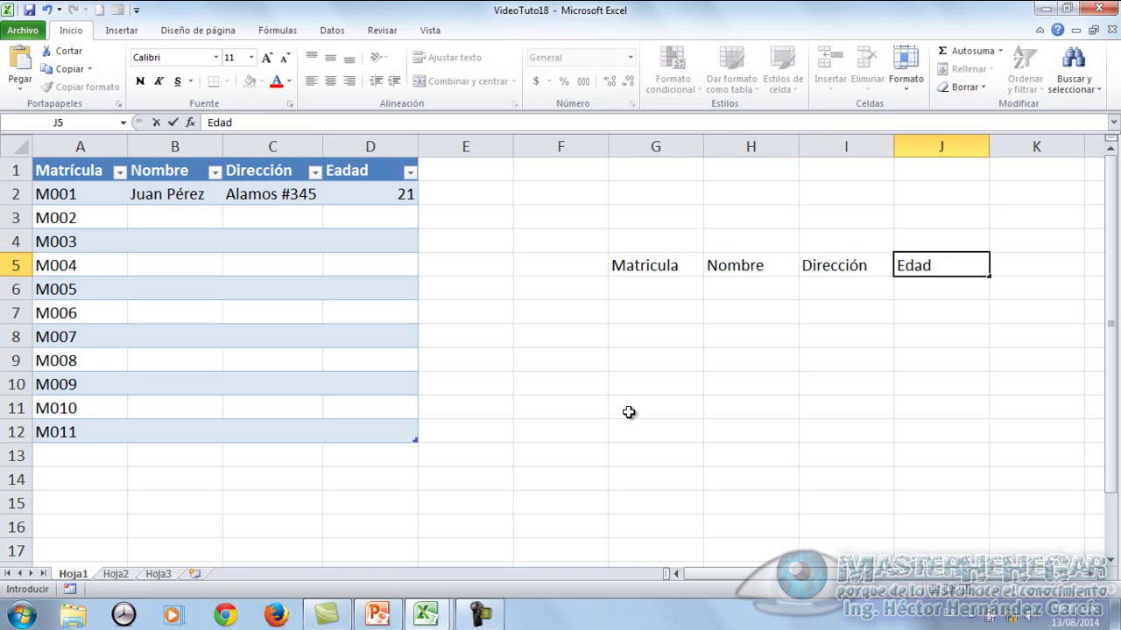
key(Return)
Fill IDs M020 through M027 in G6:G13 and start typing M020's student name
key(Left)
key(Left)
click(634, 287)
text(M)
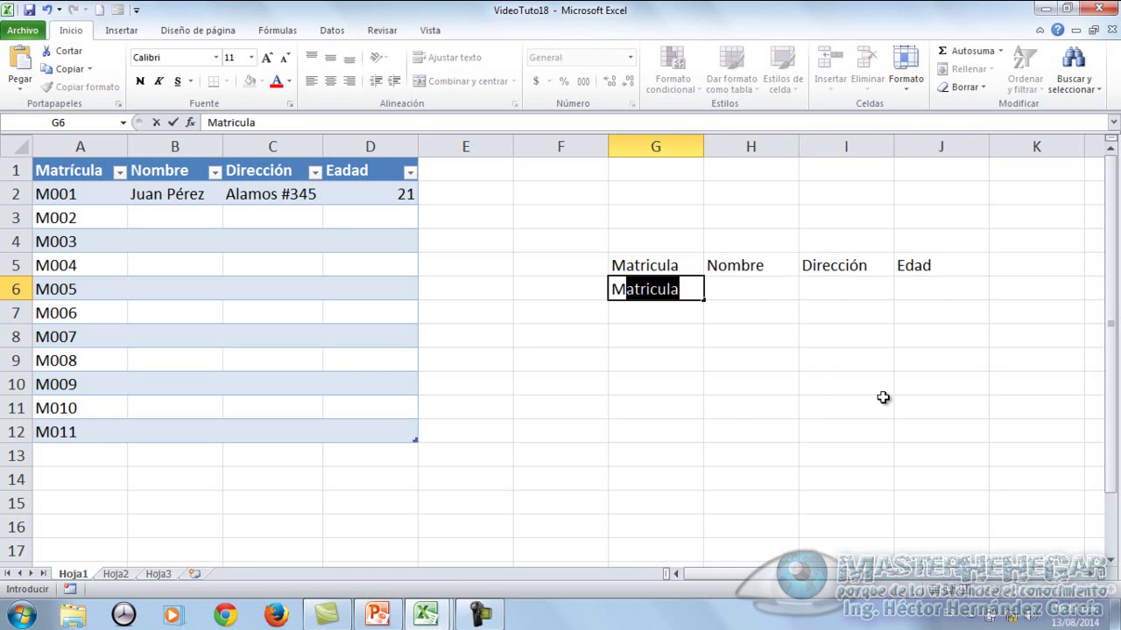
text(00)
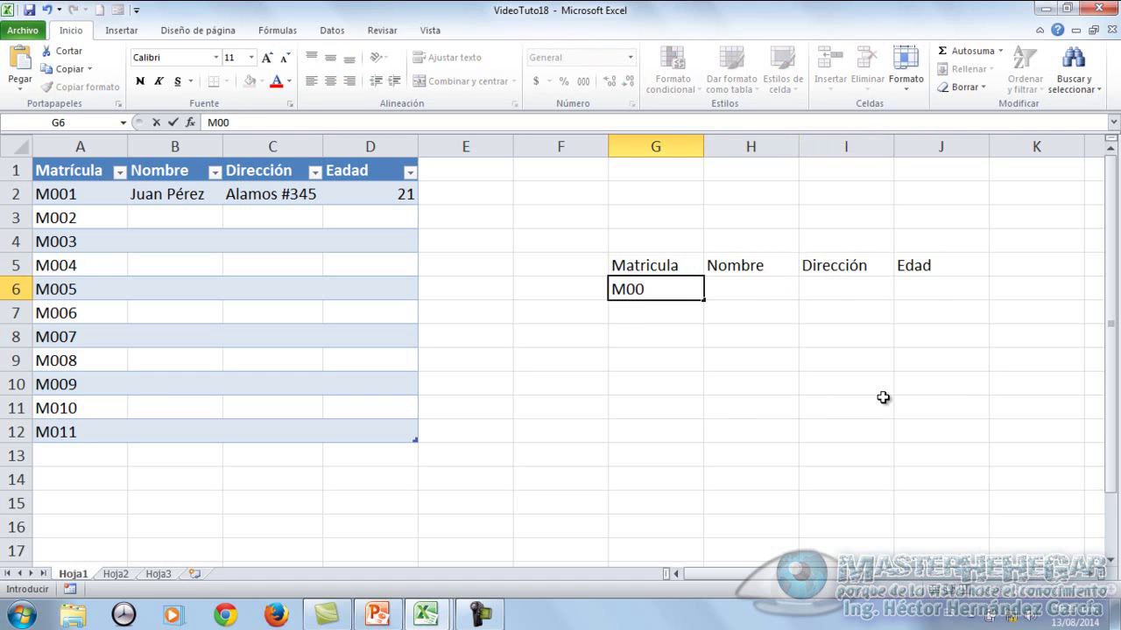
text(20)
key(Return)
click(652, 291)
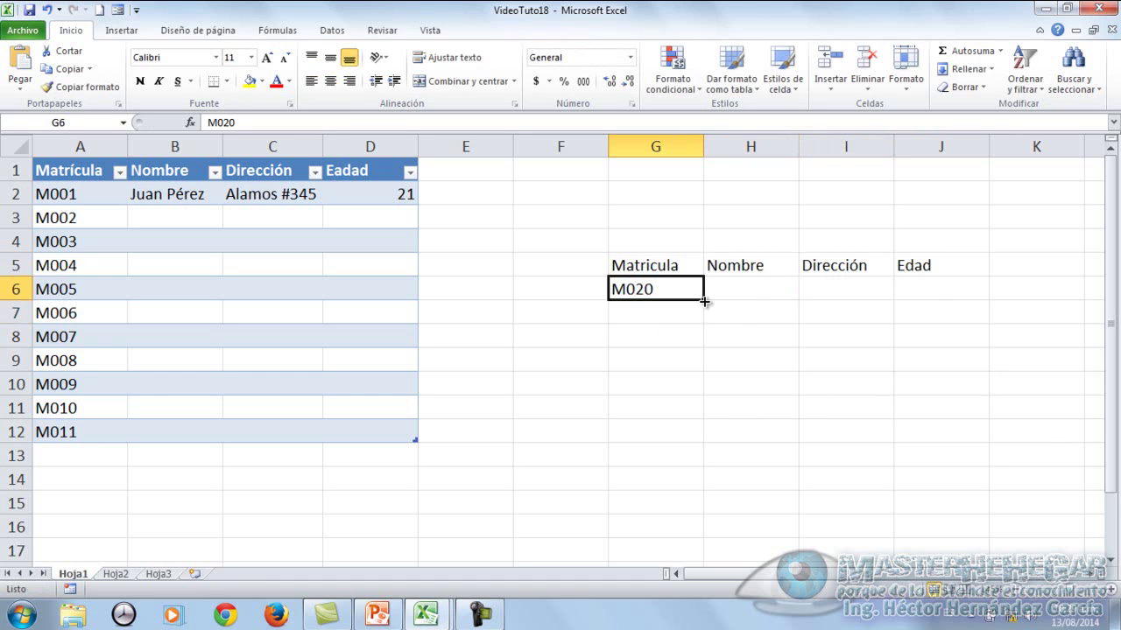
drag(703, 301, 703, 466)
click(747, 290)
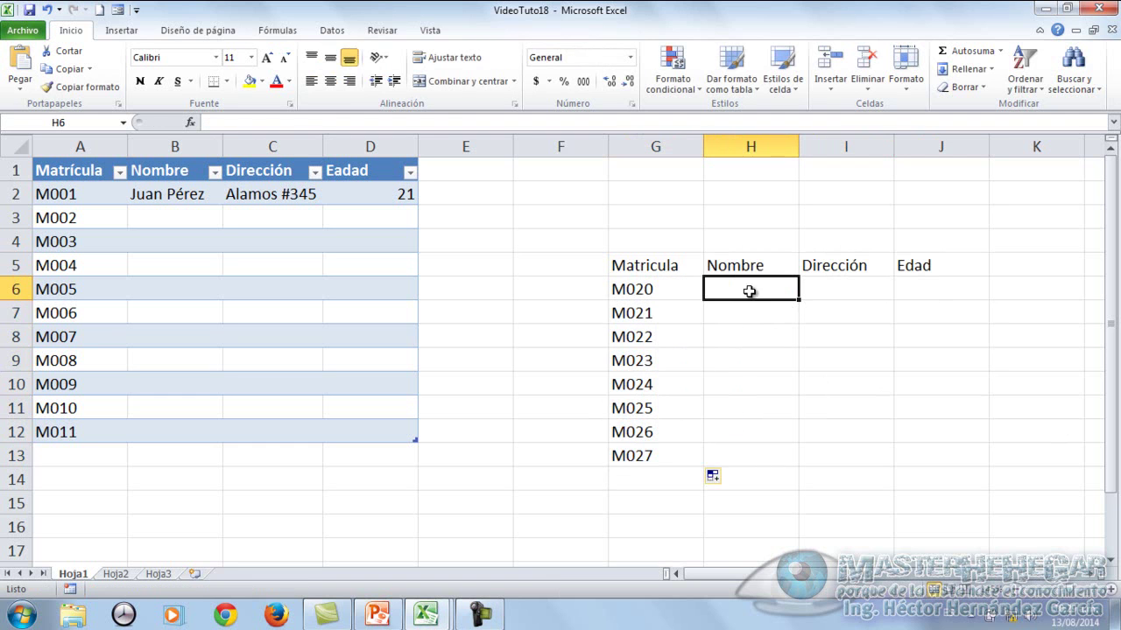
text(José Espinoza)
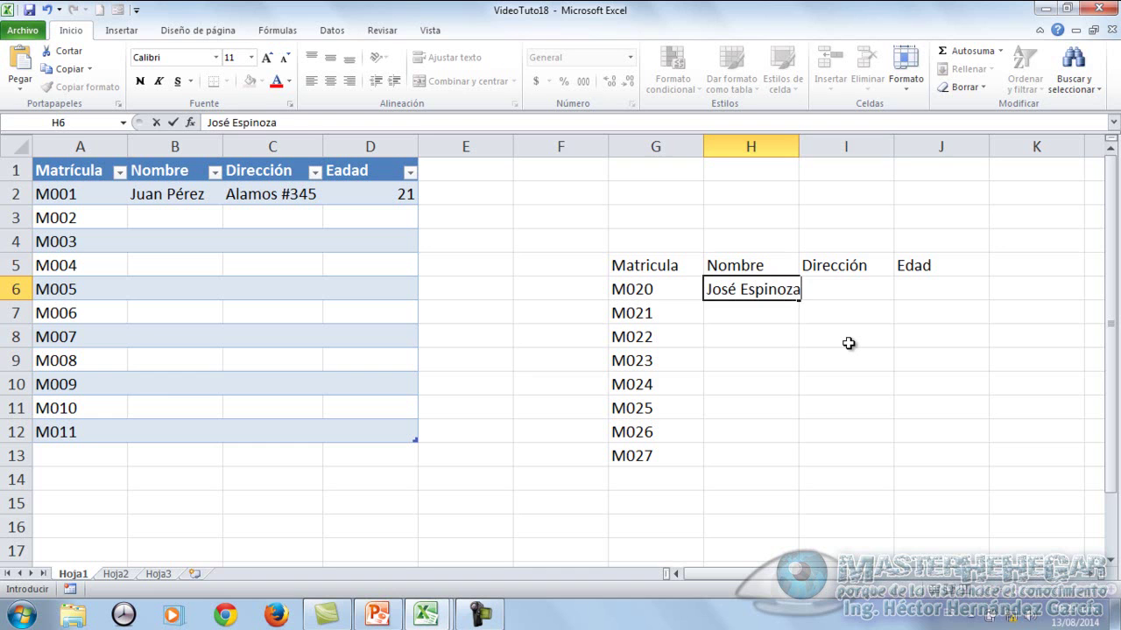
Finish M020's row with an address and age 24, then autofit columns H and I
key(Tab)
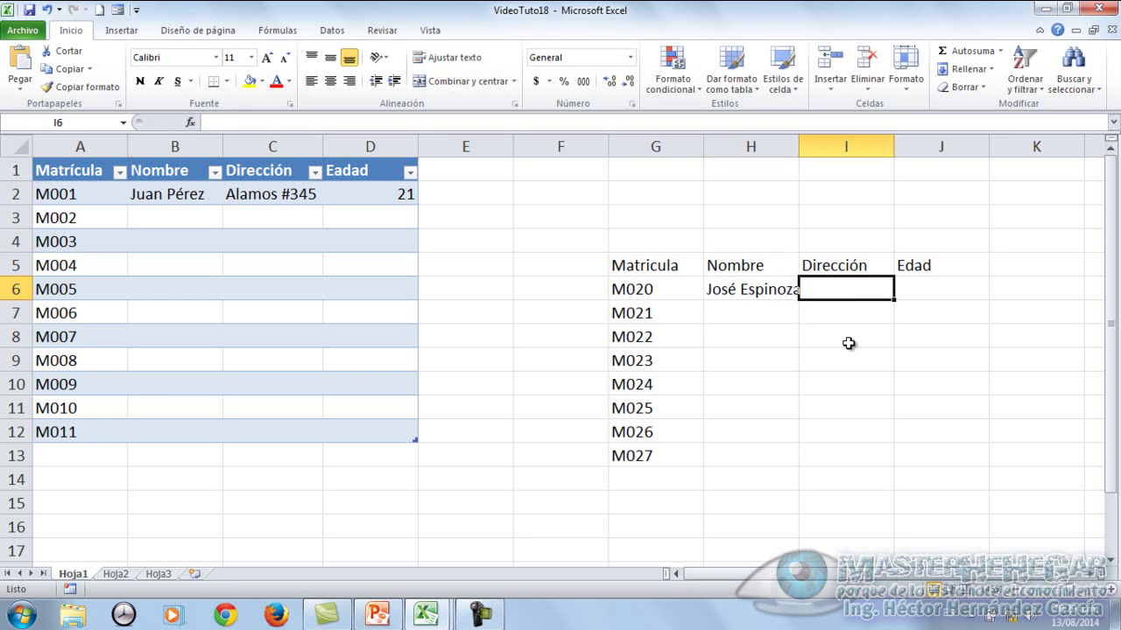
text(Las Palmas )
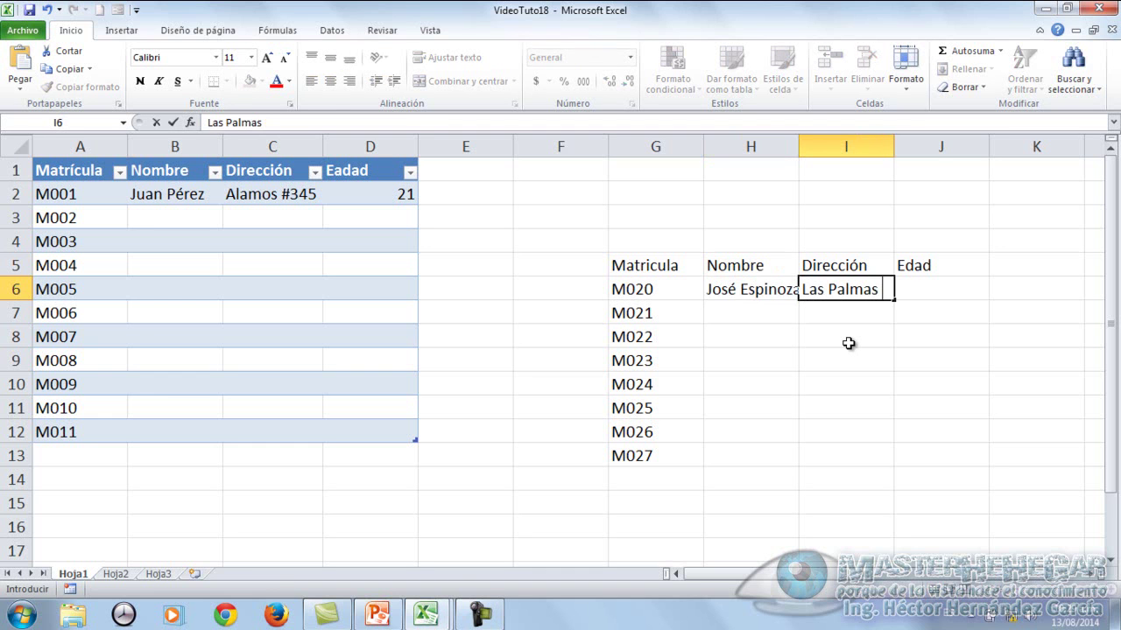
text(#34)
key(Tab)
text(24)
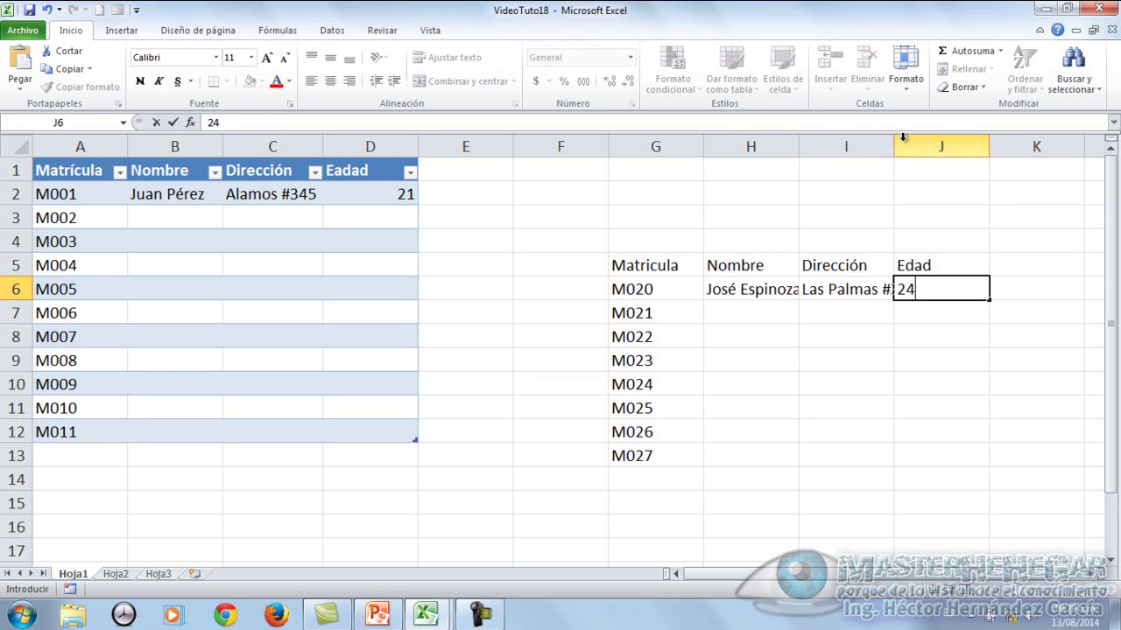
click(901, 138)
double_click(893, 140)
double_click(796, 146)
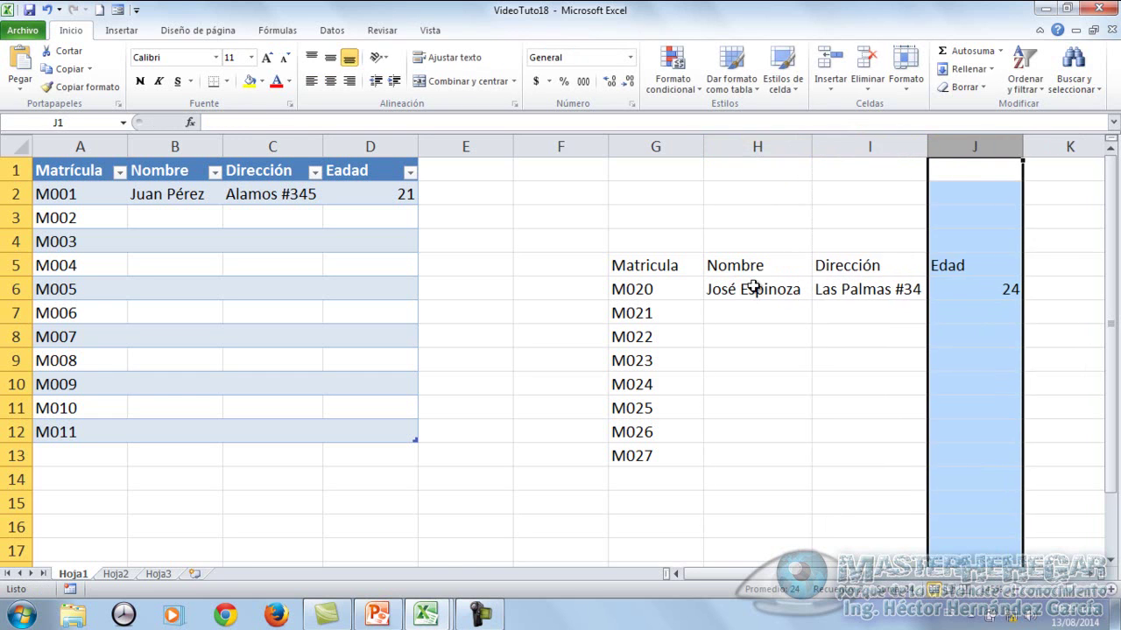
Fill M021's row with a name, address and age 30, then autofit column I
click(751, 312)
text(Espinoza á)
key(BackSpace)
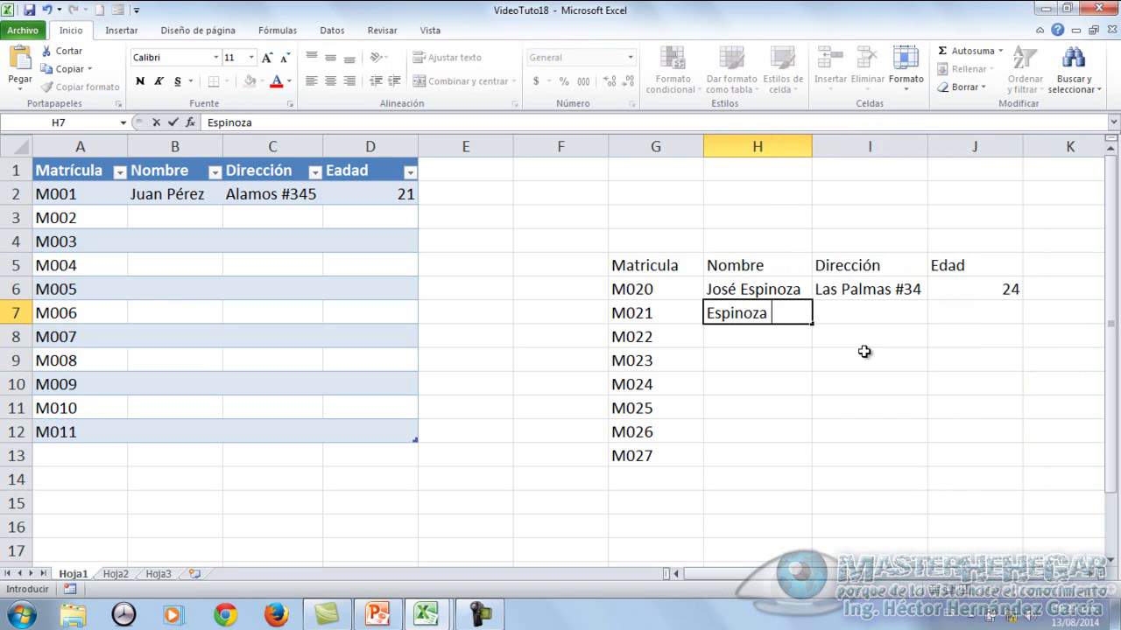
text(Paz)
key(Tab)
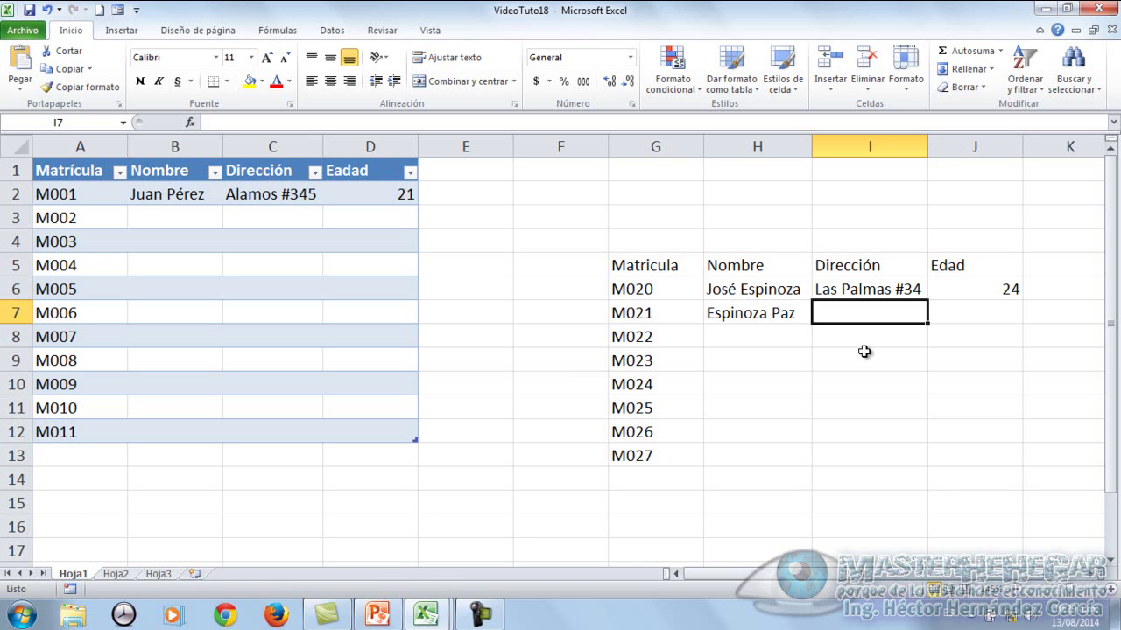
text(Sin)
key(BackSpace)
text(inaloa)
key(BackSpace)
key(BackSpace)
text(oa Enfermo)
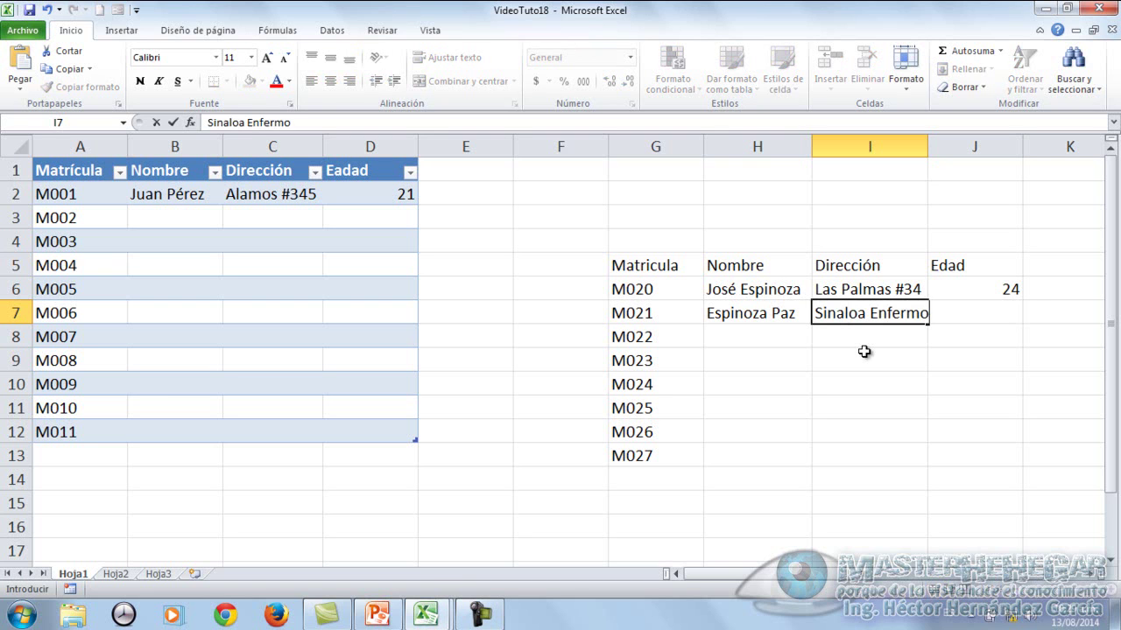
key(Tab)
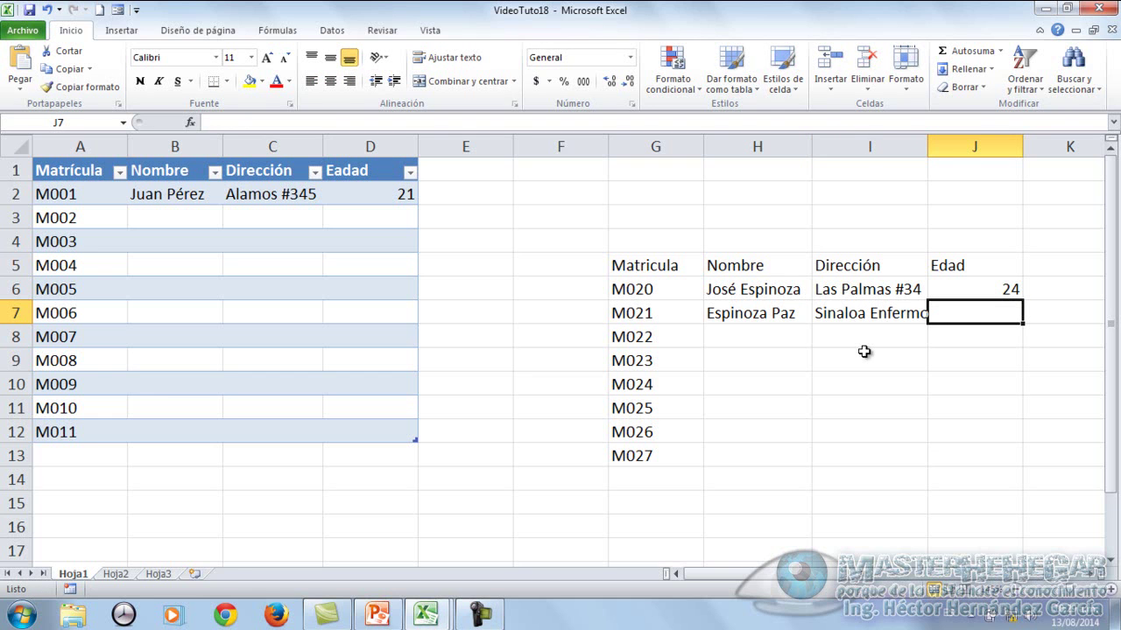
text(30)
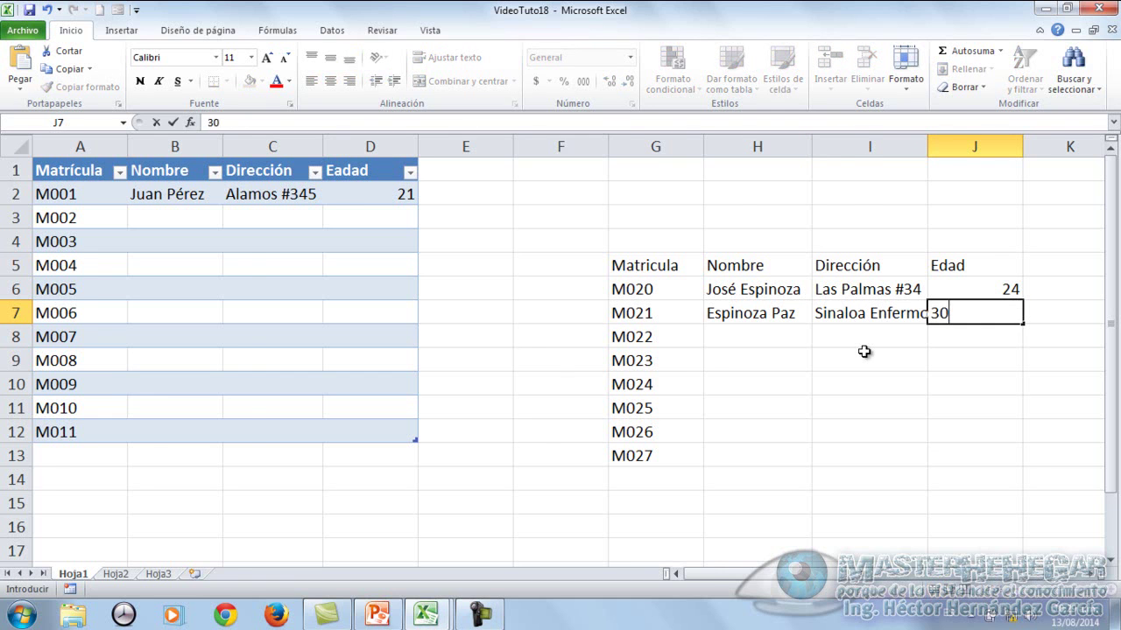
key(Tab)
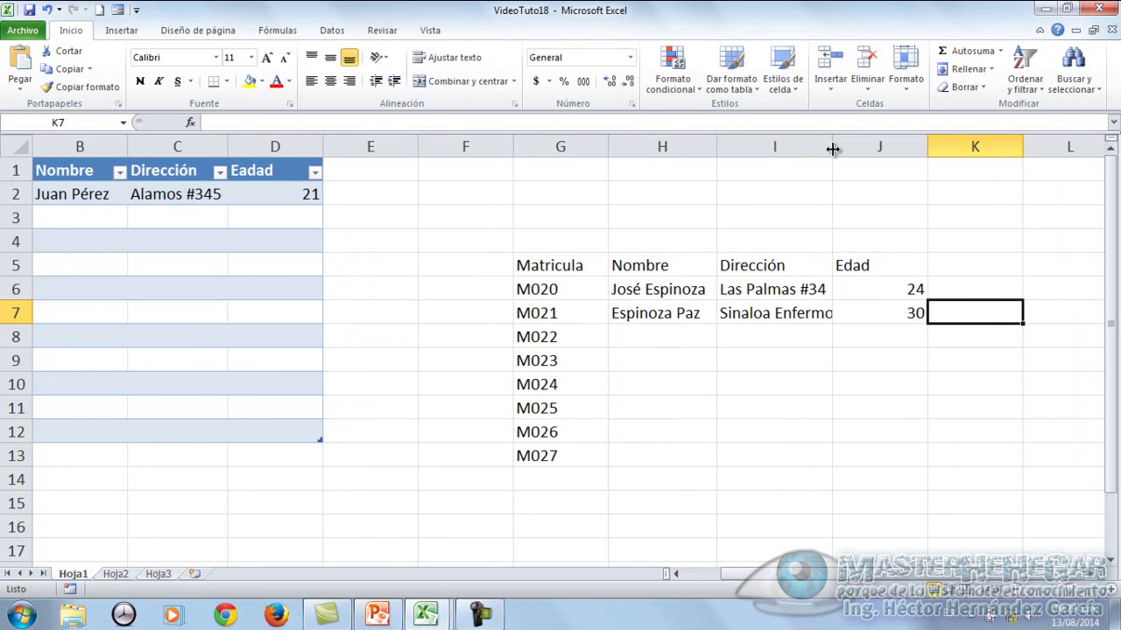
double_click(832, 147)
click(911, 316)
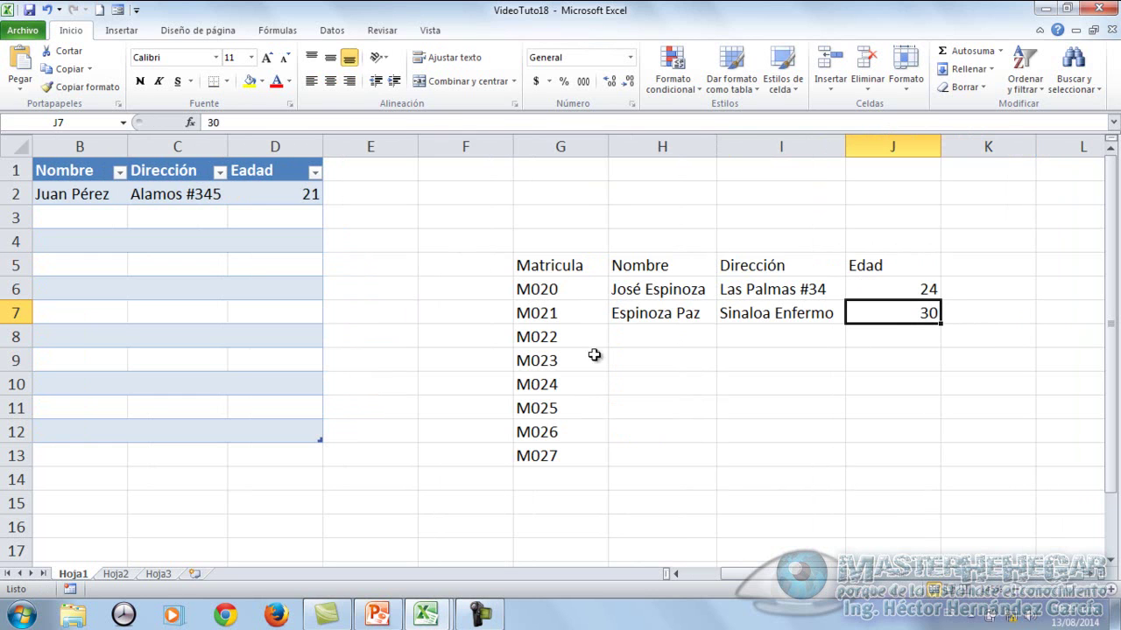
Convert G5:J13 into a table, keeping its first row as headers
drag(743, 576, 717, 576)
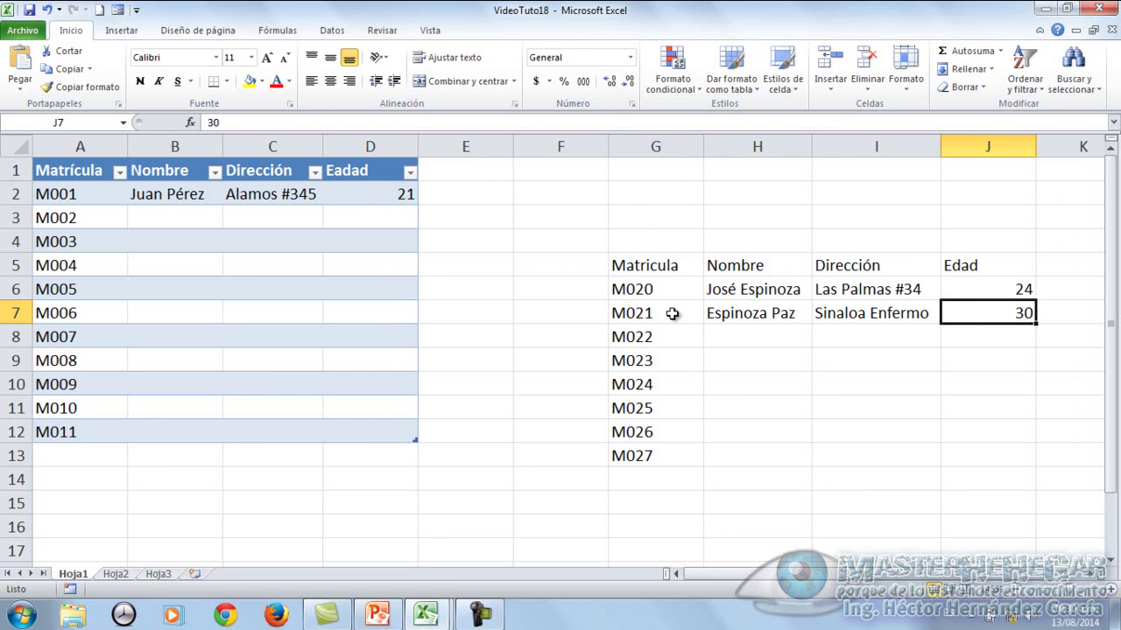
mouse_move(637, 262)
mouse_down()
mouse_move(998, 390)
mouse_move(998, 455)
mouse_up()
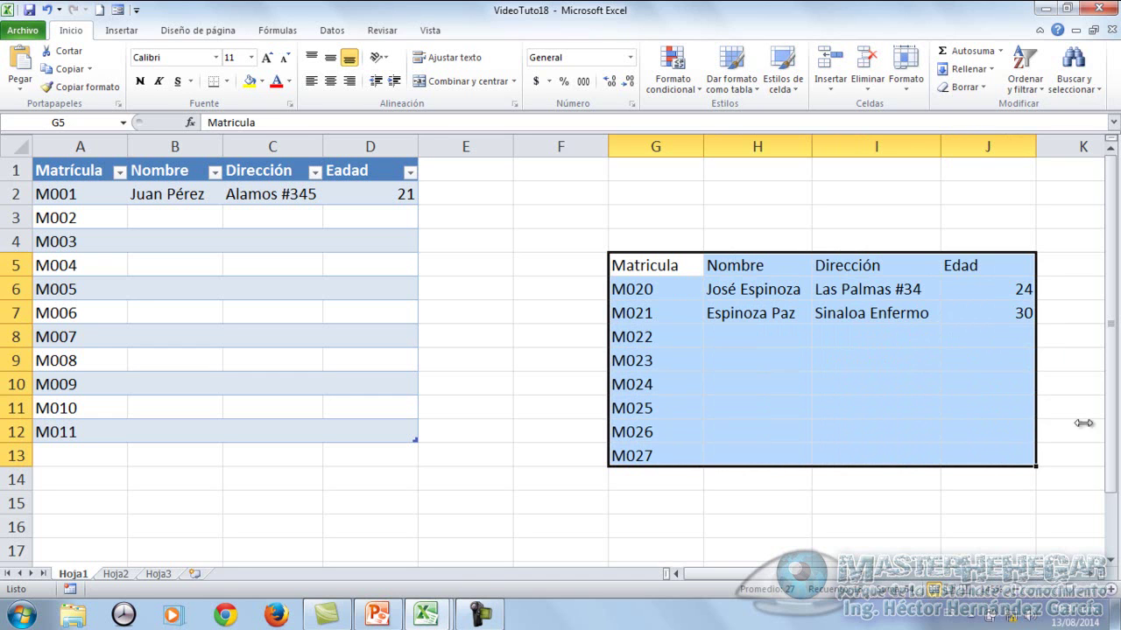
click(131, 32)
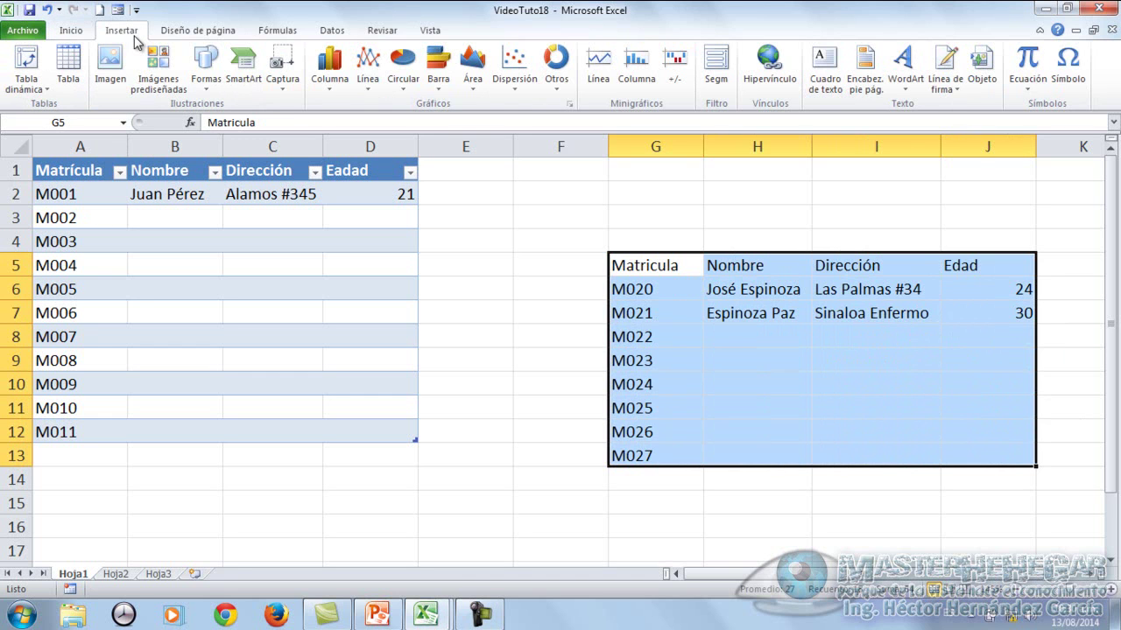
click(68, 63)
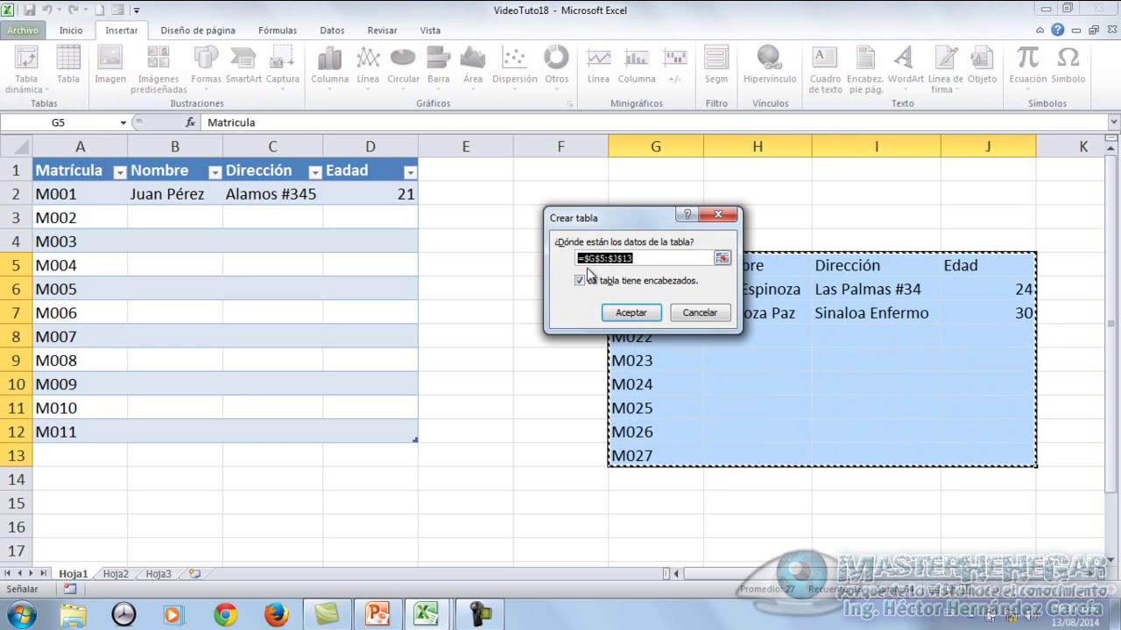
drag(641, 221, 510, 191)
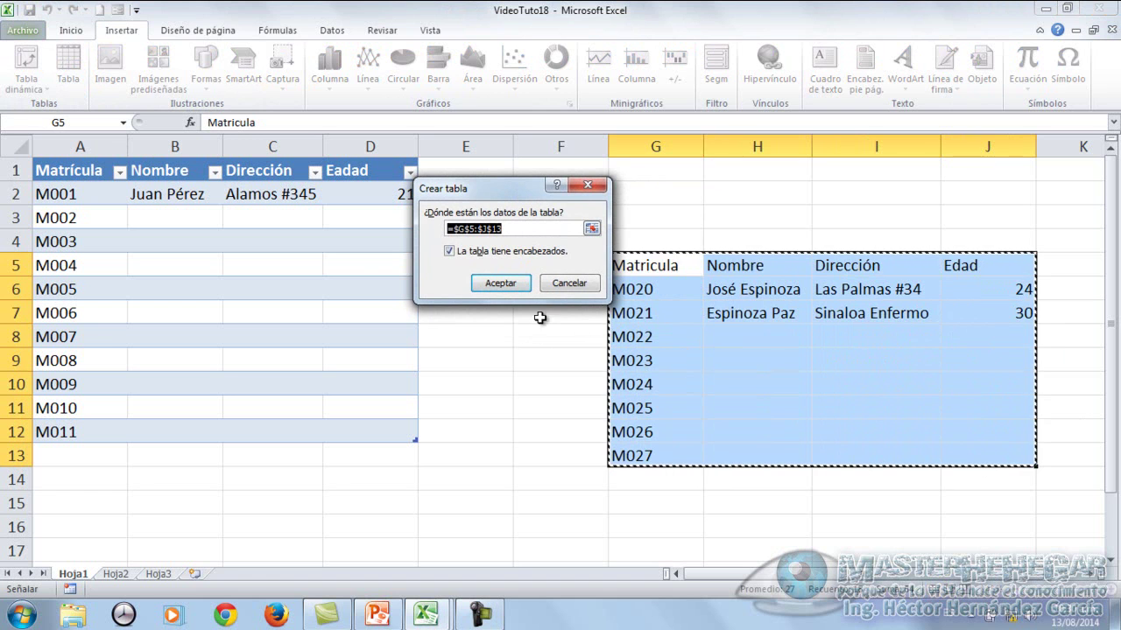
drag(494, 189, 463, 274)
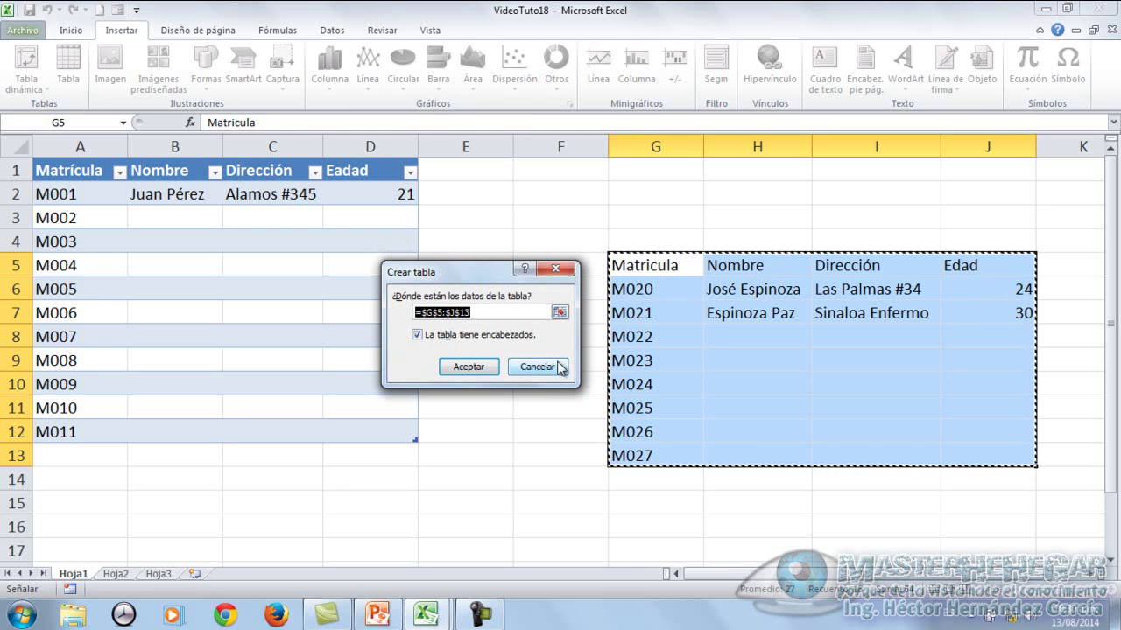
click(469, 367)
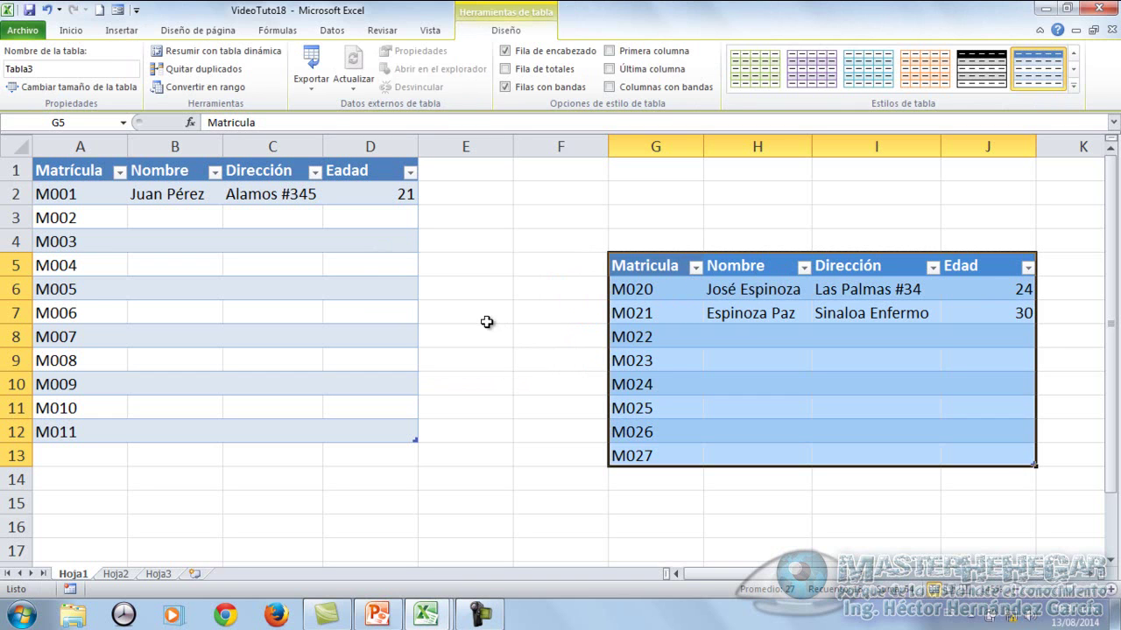
key(ctrl+z)
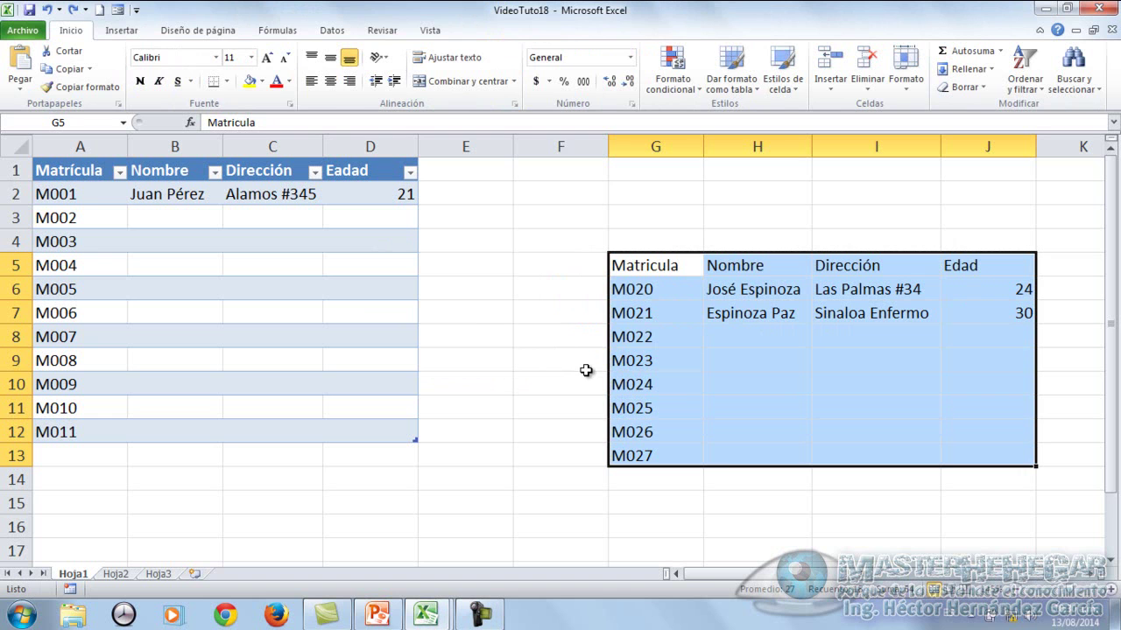
click(120, 30)
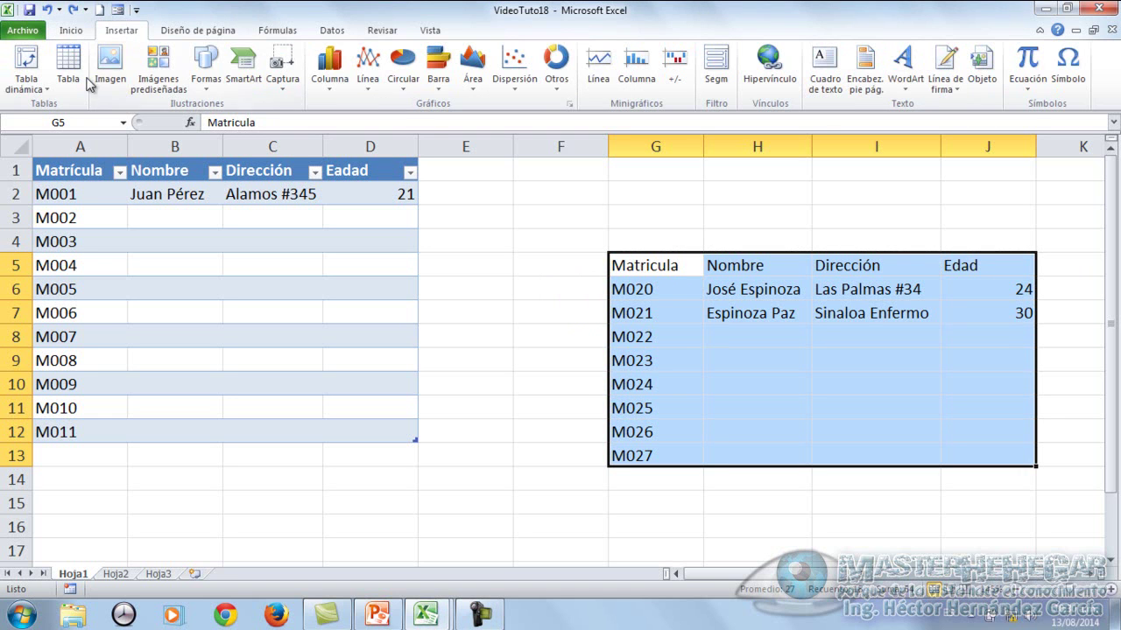
click(67, 68)
click(417, 335)
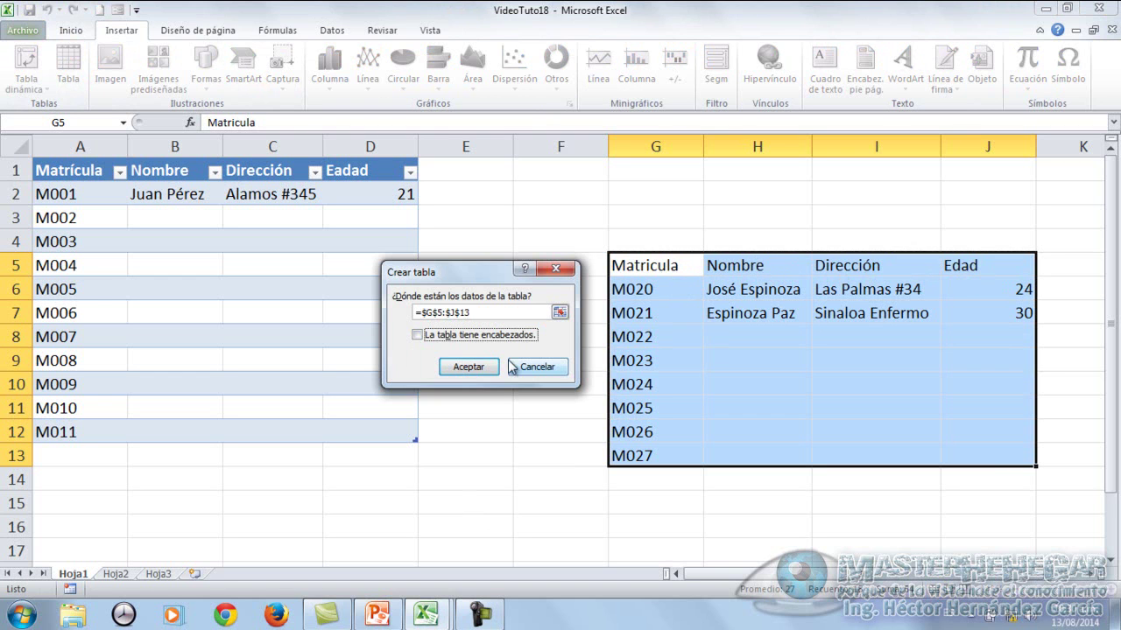
click(469, 367)
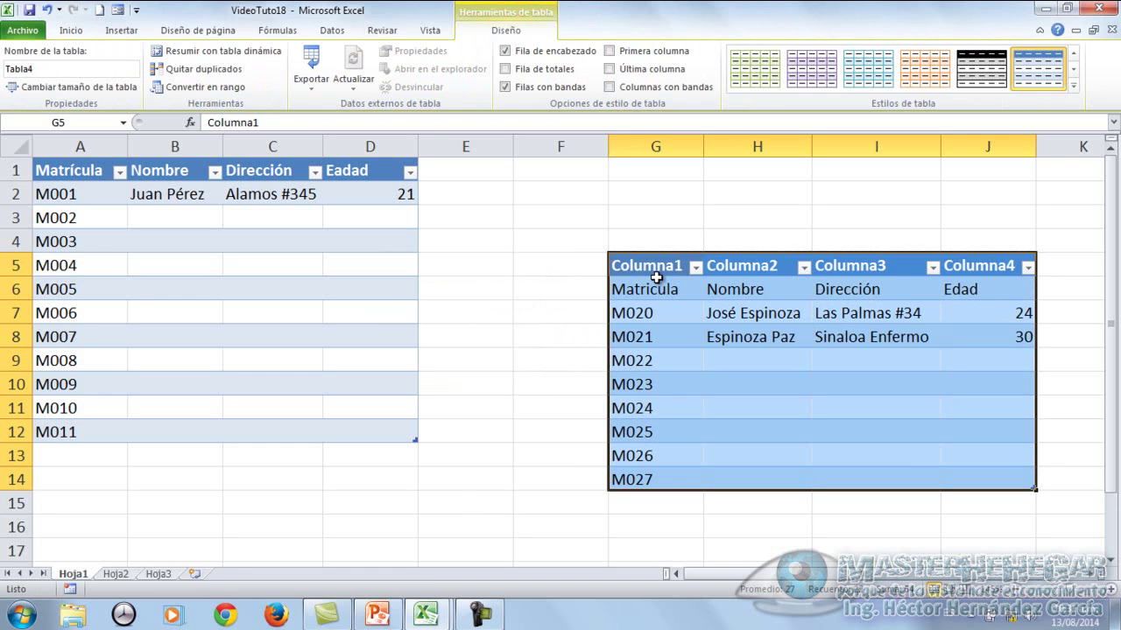
key(ctrl+z)
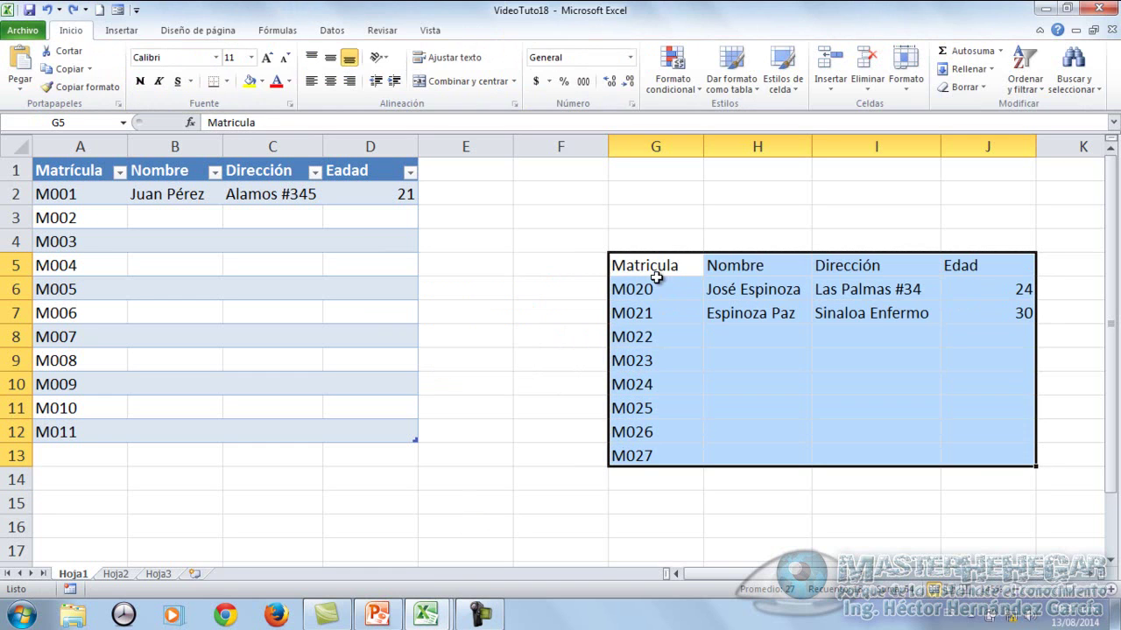
click(121, 30)
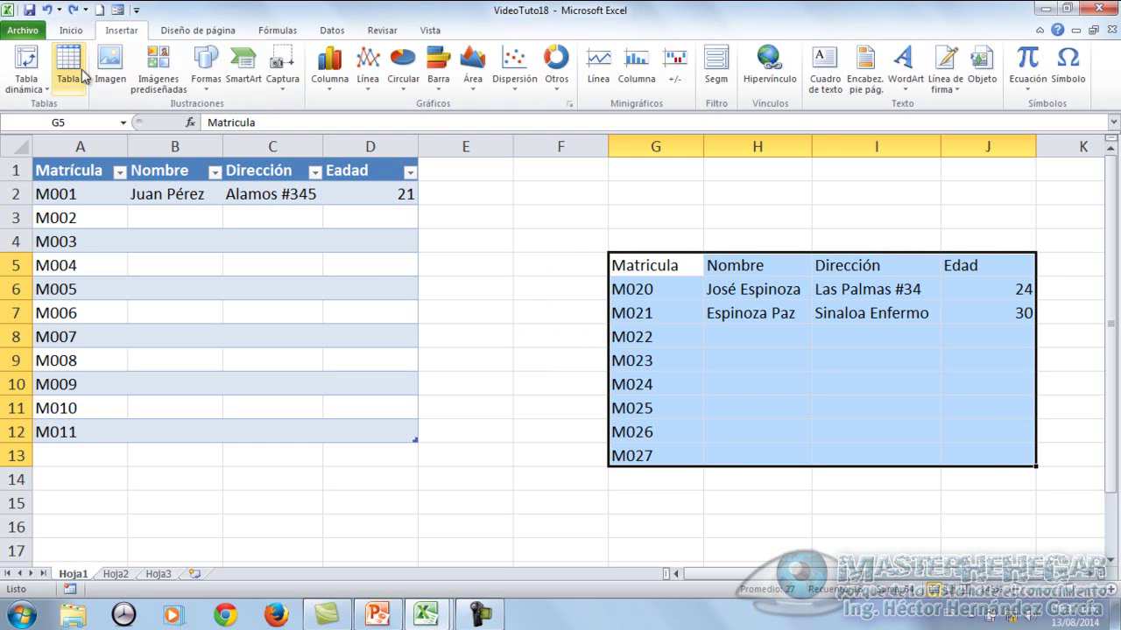
click(69, 66)
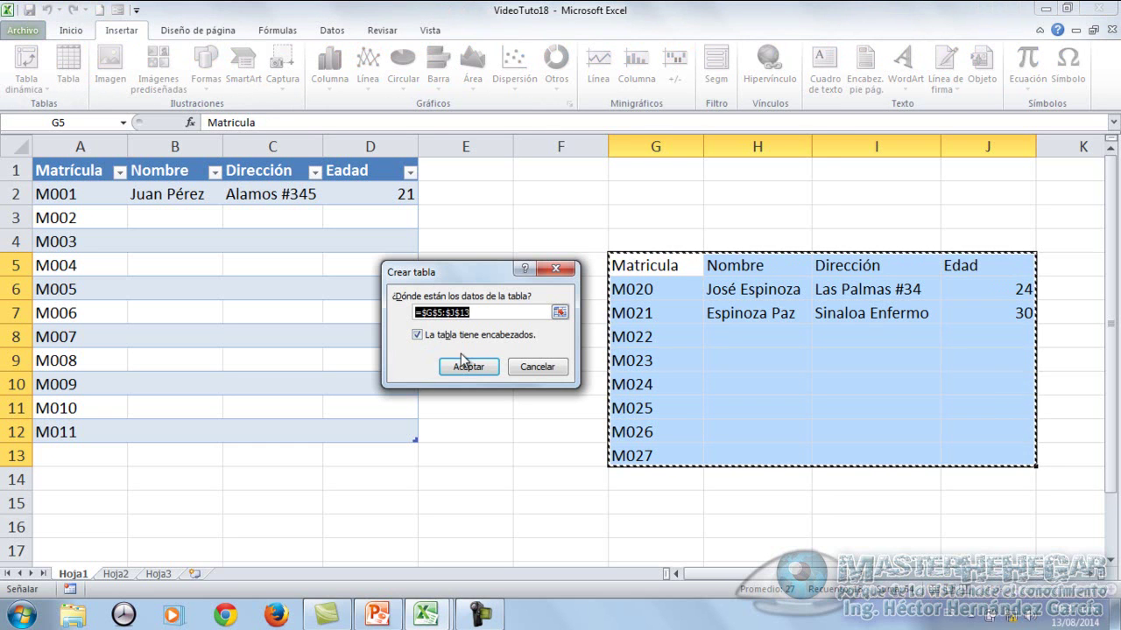
click(473, 367)
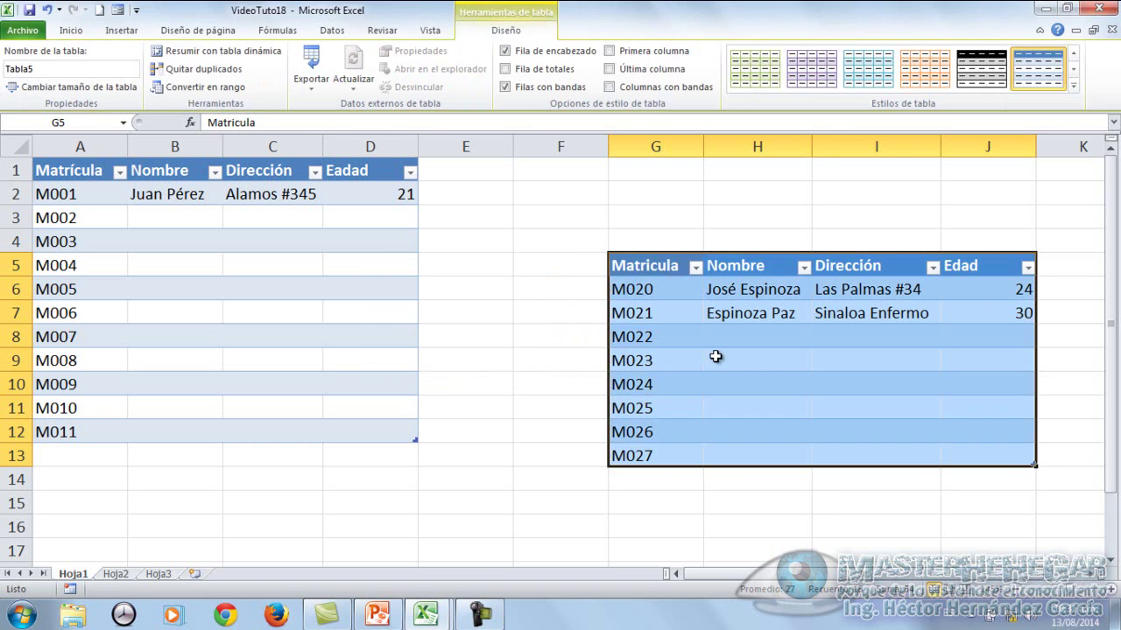
click(712, 358)
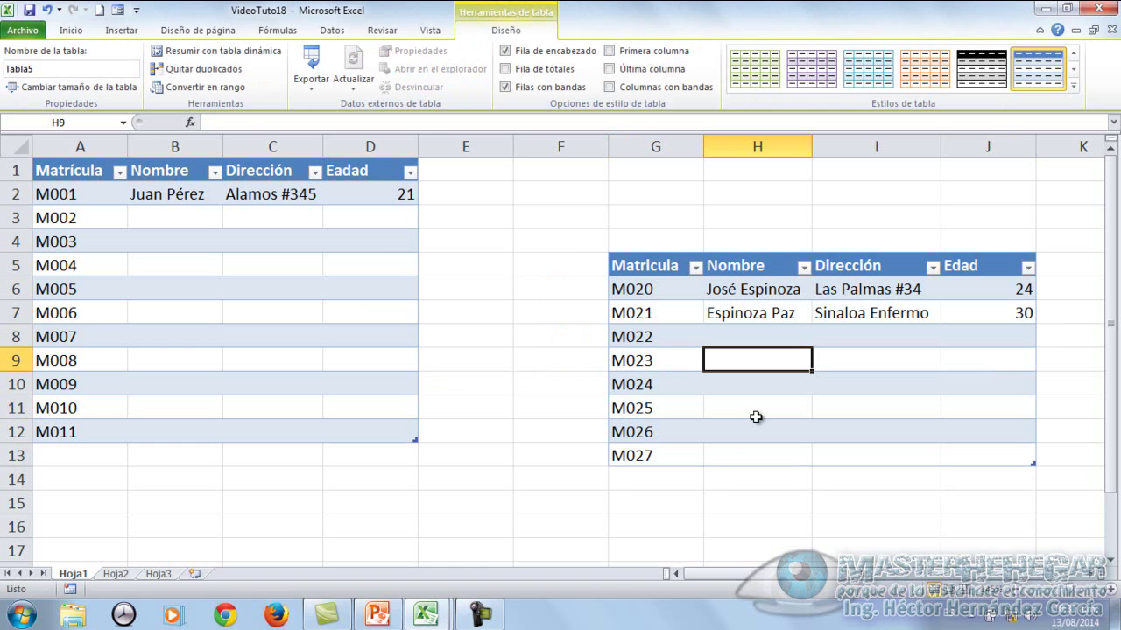
Fix the D1 header from Eadad to Edad
double_click(346, 170)
key(BackSpace)
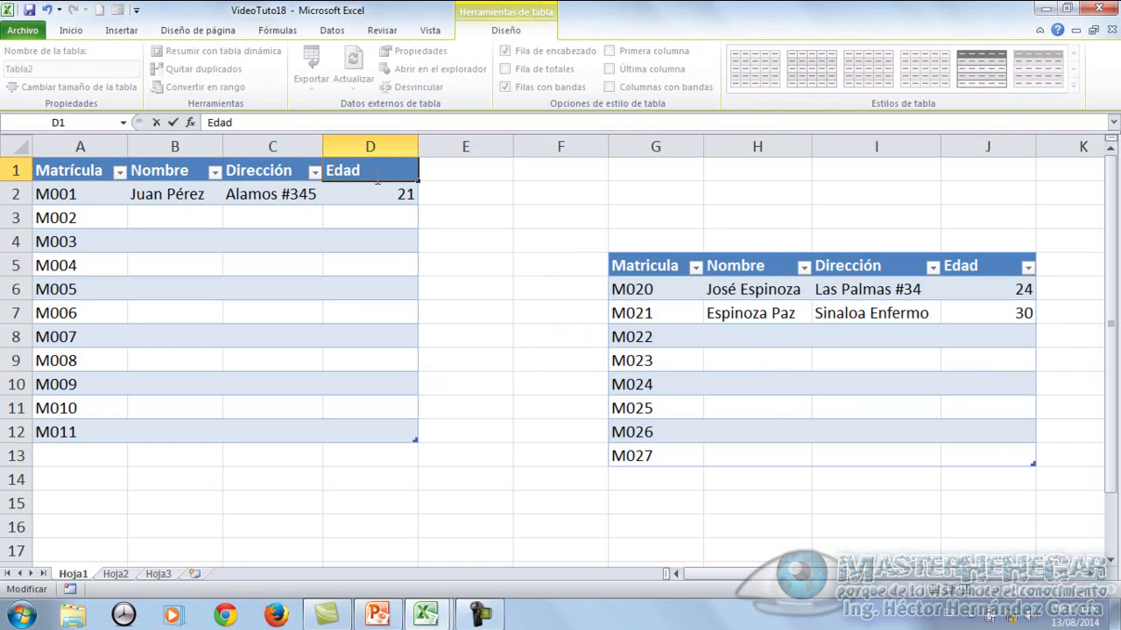
key(Return)
click(390, 172)
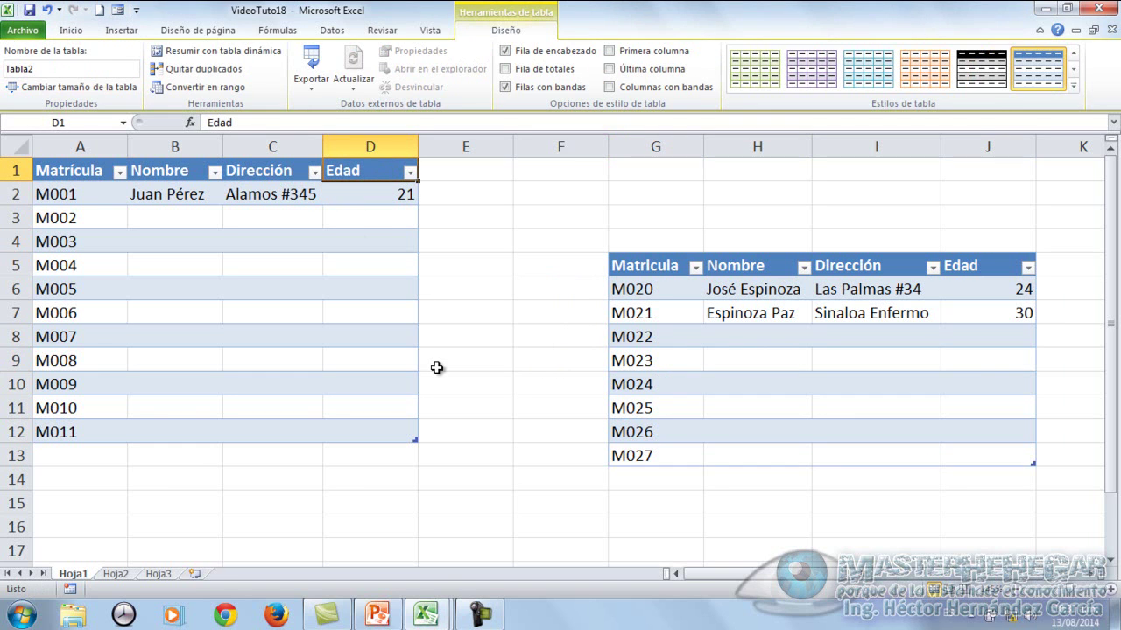
click(1115, 269)
Resize the left table to E16 and name the new column Salario
drag(414, 439, 425, 539)
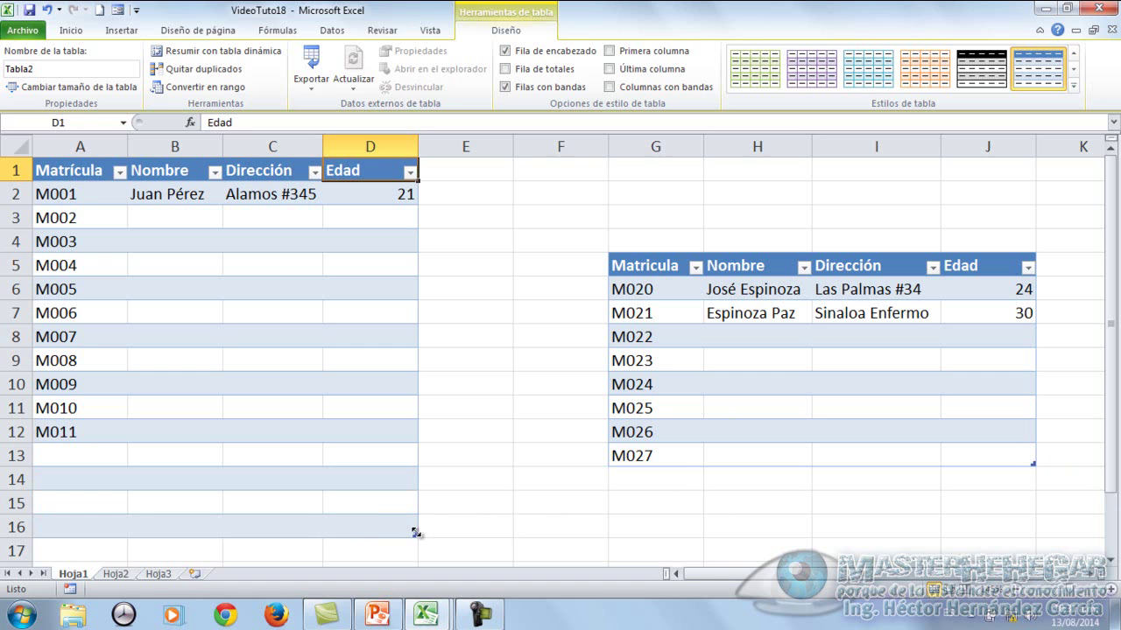
drag(415, 534, 520, 535)
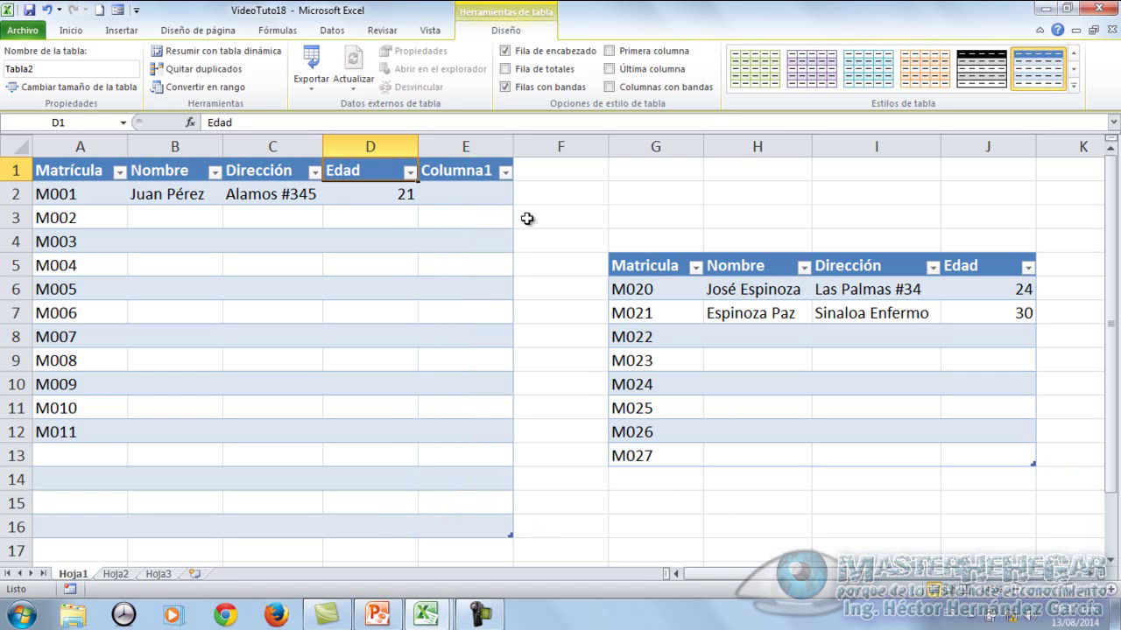
double_click(480, 171)
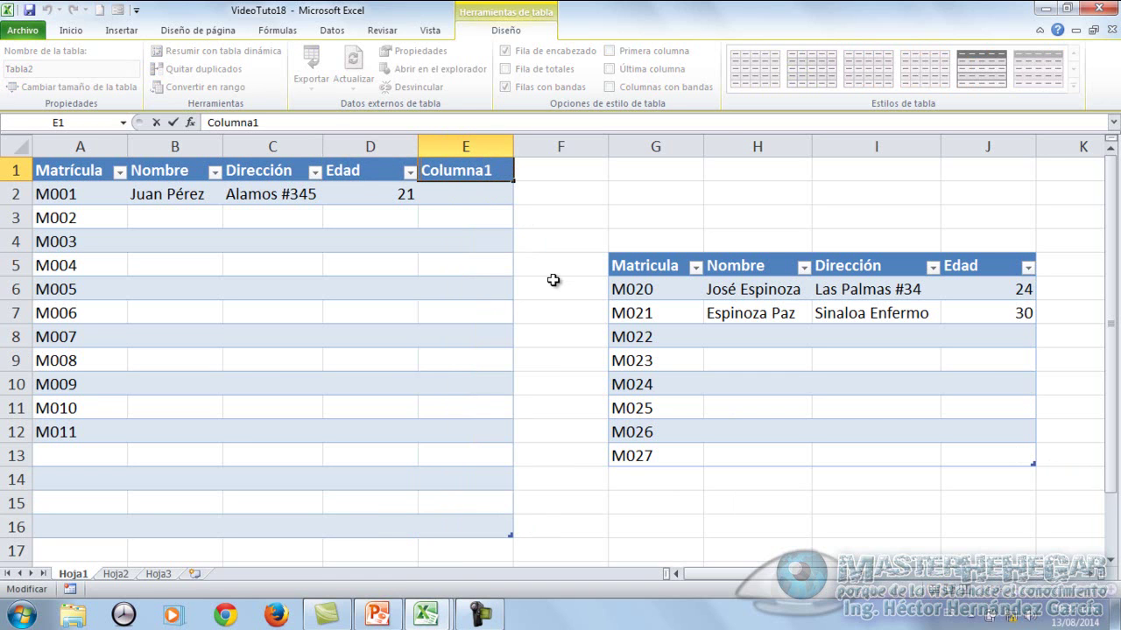
key(shift+Home)
text(salario)
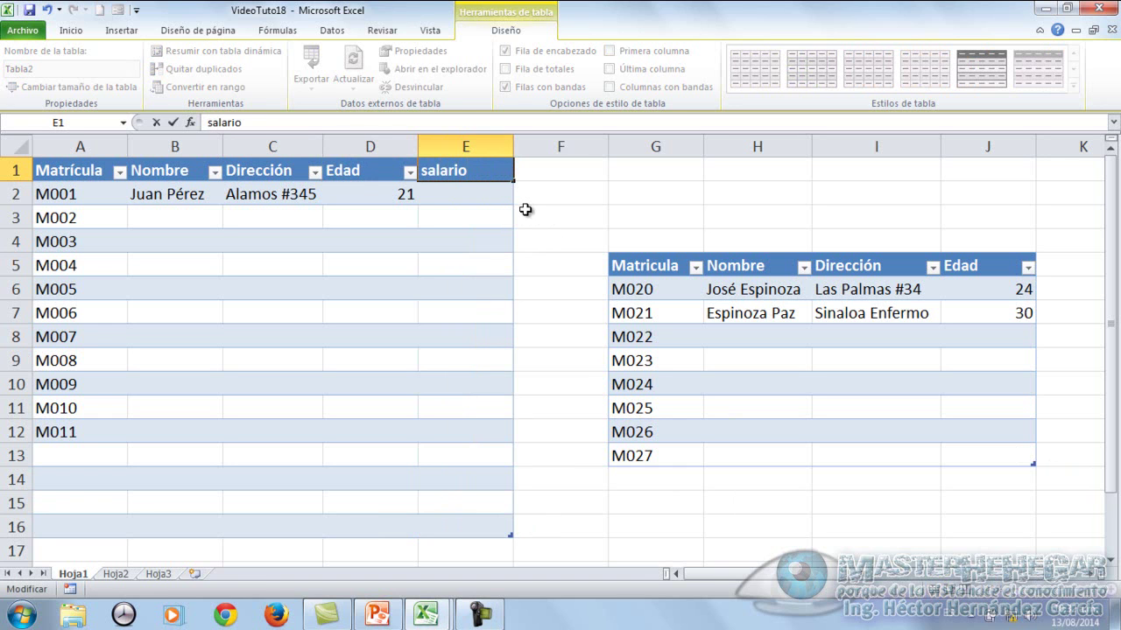
key(Home)
key(Delete)
text(S)
Fill Matrícula codes M012–M015 down to row 16
click(96, 432)
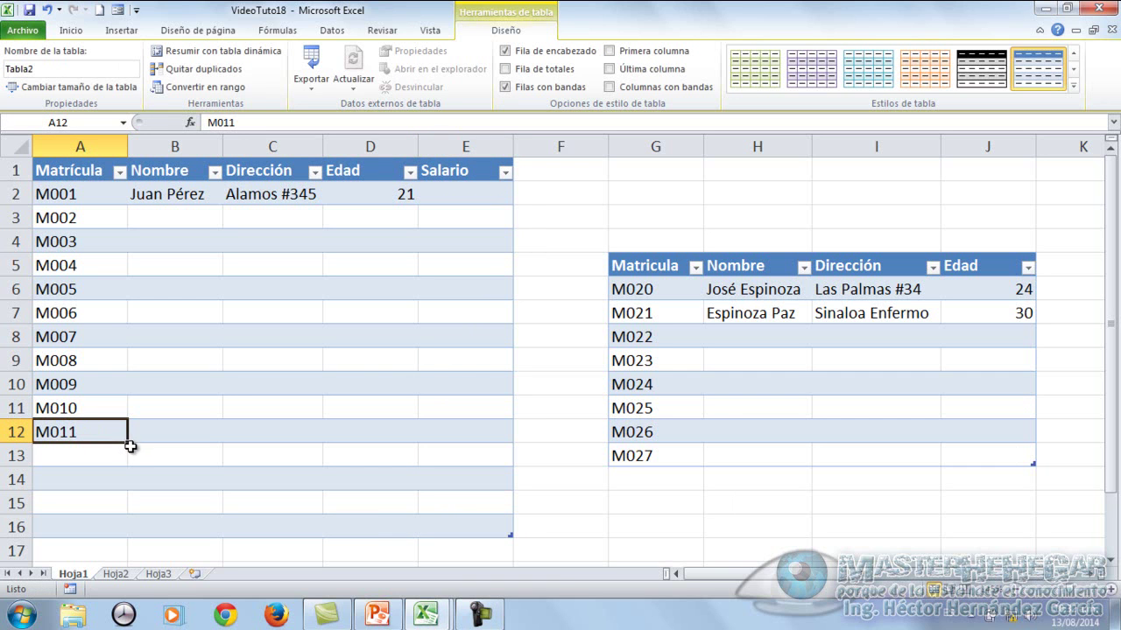
drag(128, 446, 128, 534)
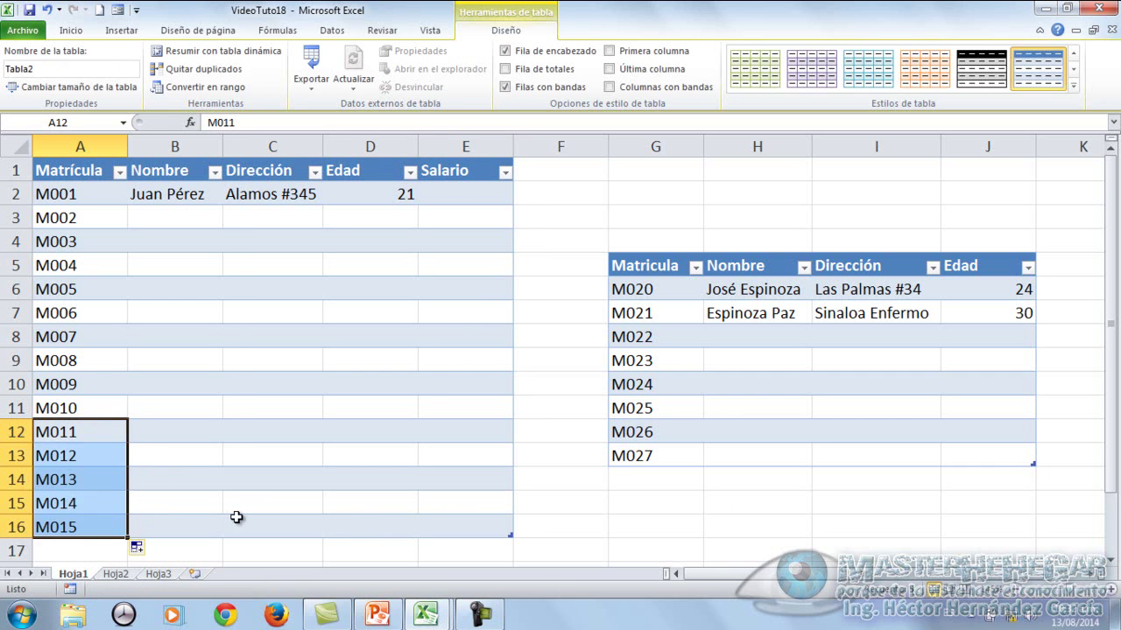
click(273, 516)
click(555, 508)
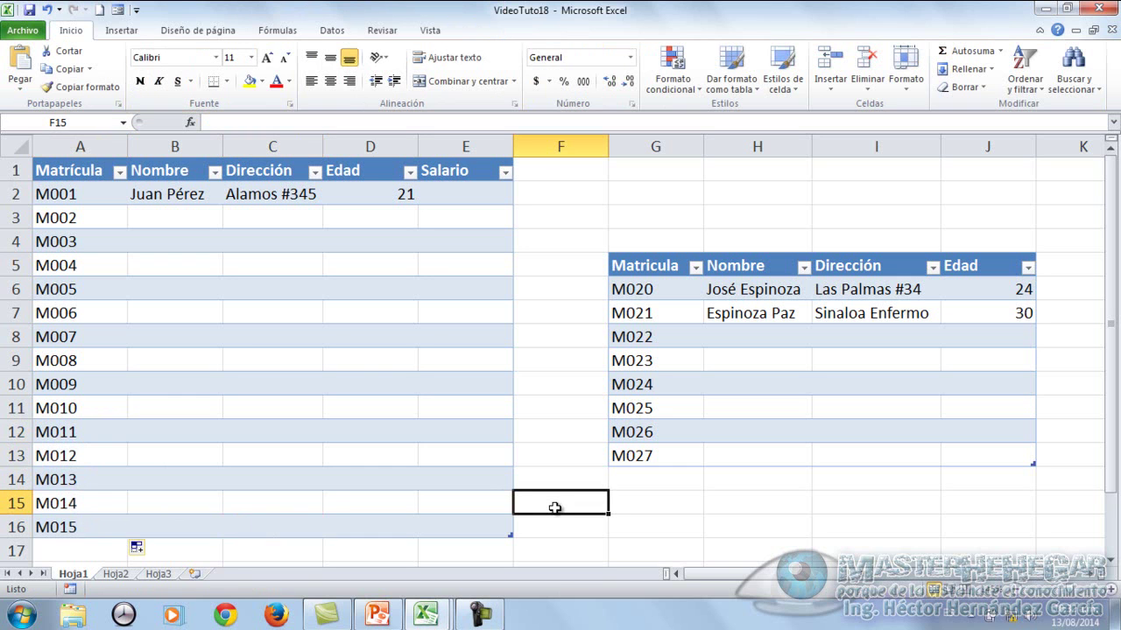